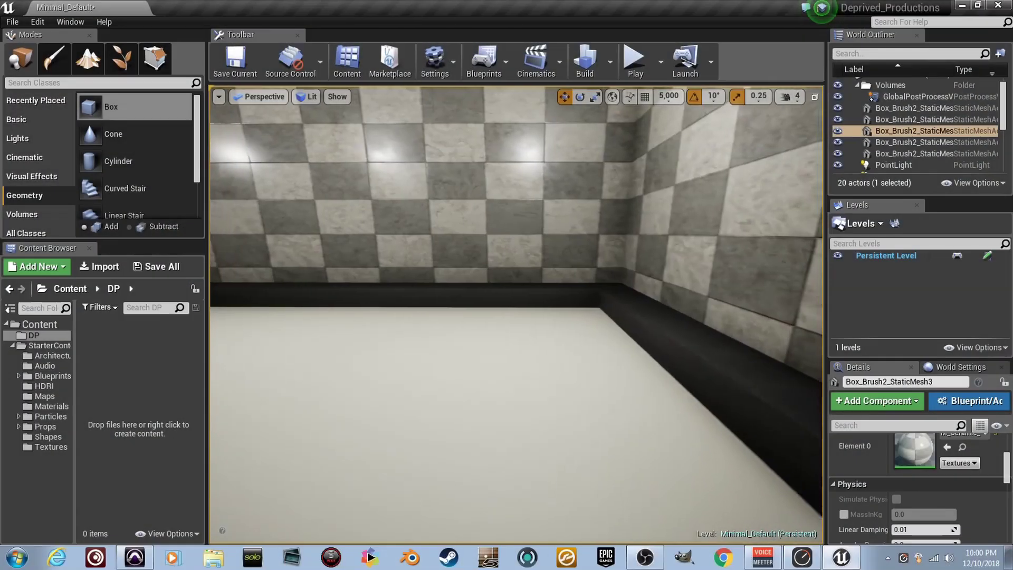
# Look around the tiled room and examine the white pool surface inside the dark border
pyautogui.press('a')
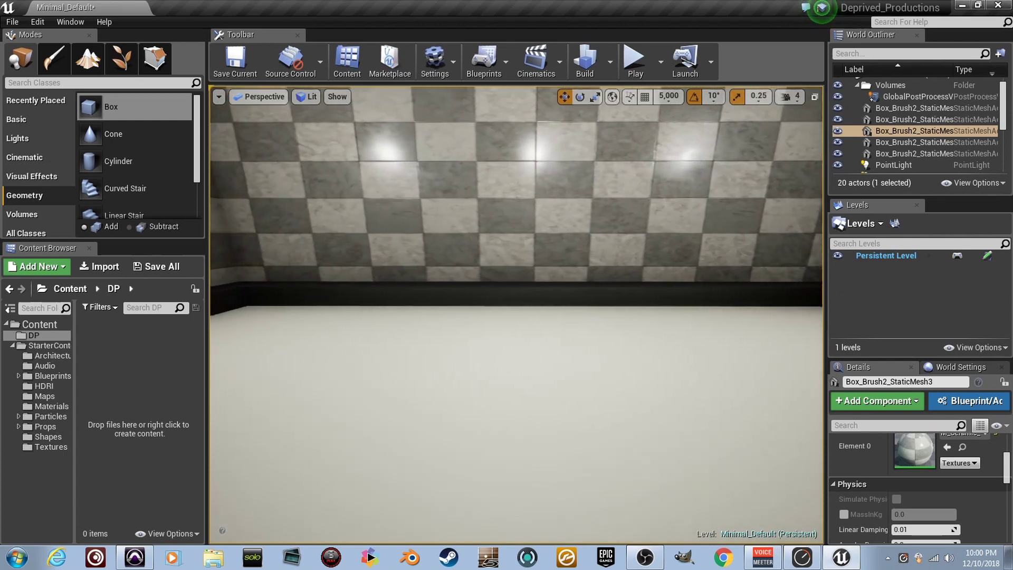
pyautogui.moveTo(516, 314); pyautogui.dragTo(702, 314, button='right')
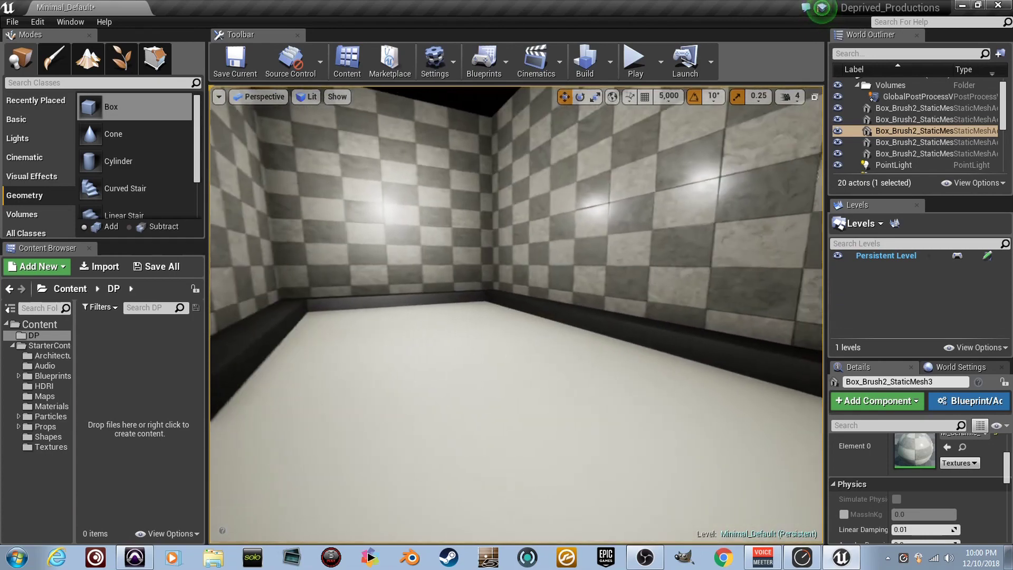
pyautogui.press('d')
pyautogui.moveTo(516, 314); pyautogui.dragTo(554, 343, button='right')
pyautogui.press('a')
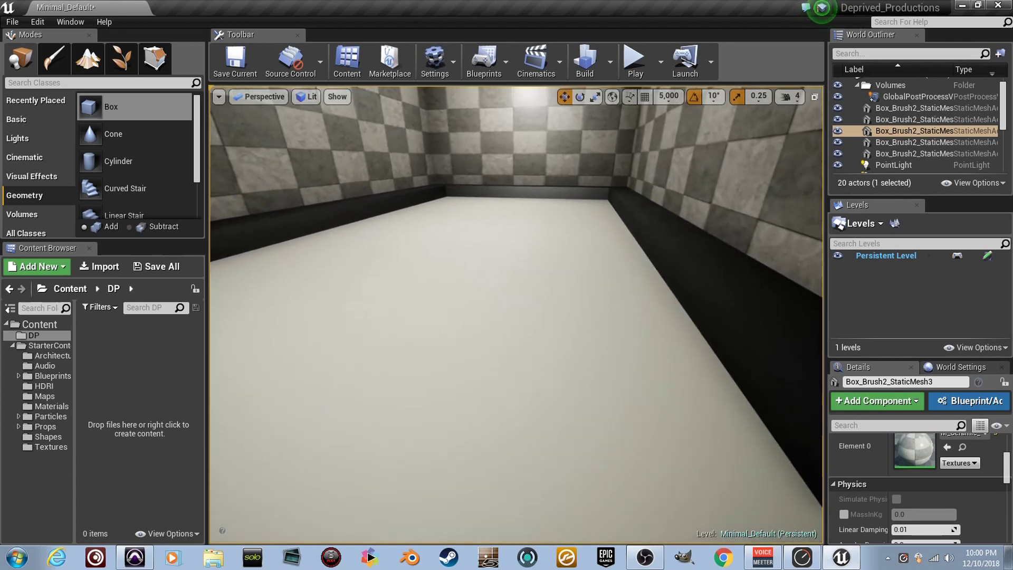
pyautogui.press('a')
pyautogui.moveTo(516, 314); pyautogui.dragTo(534, 301, button='right')
pyautogui.press('a')
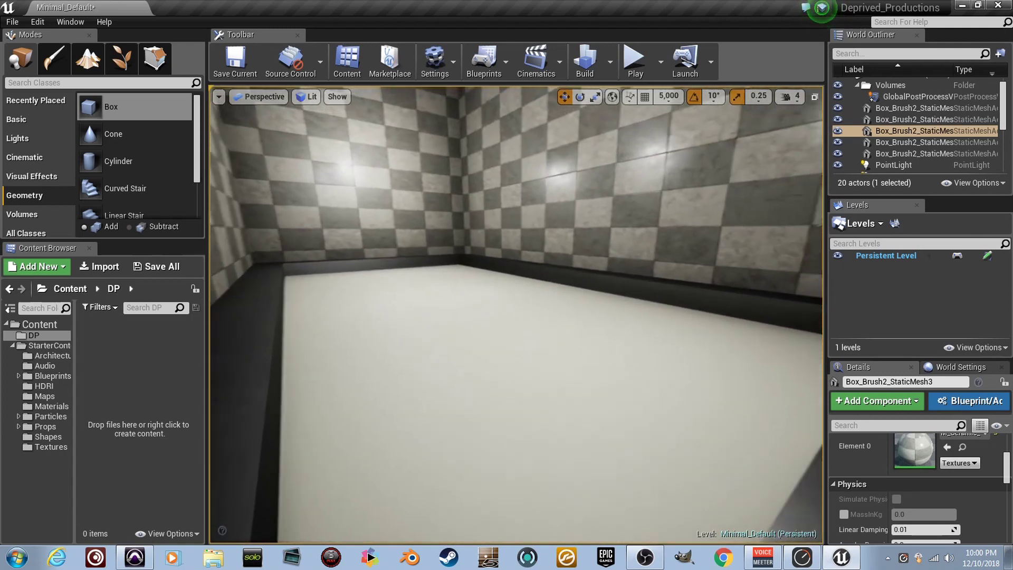
pyautogui.moveTo(657, 448); pyautogui.dragTo(691, 466, button='right')
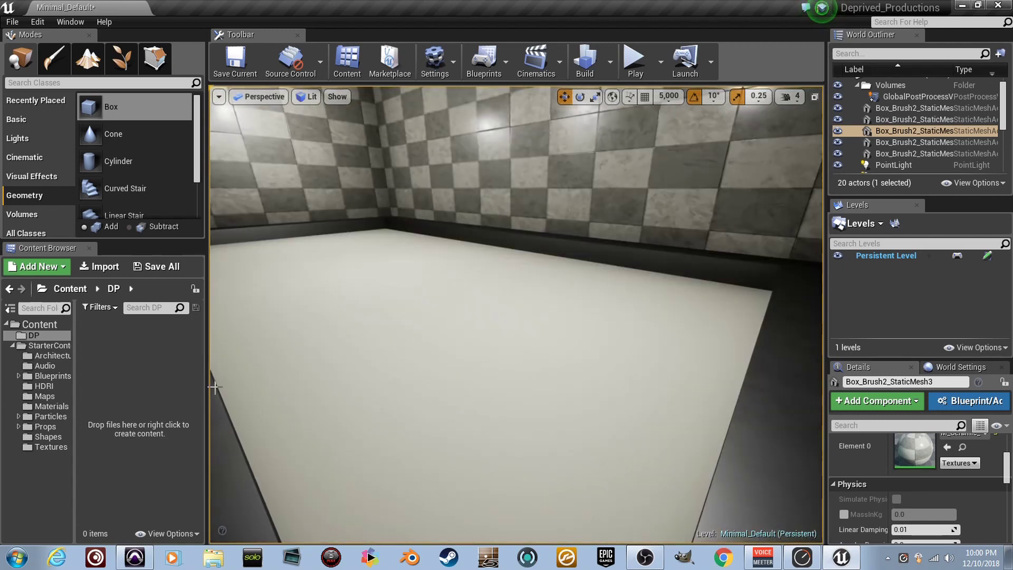
# Create a new material named Water1 in the DP content folder
pyautogui.rightClick(139, 338)
pyautogui.click(125, 304)
pyautogui.rightClick(144, 360)
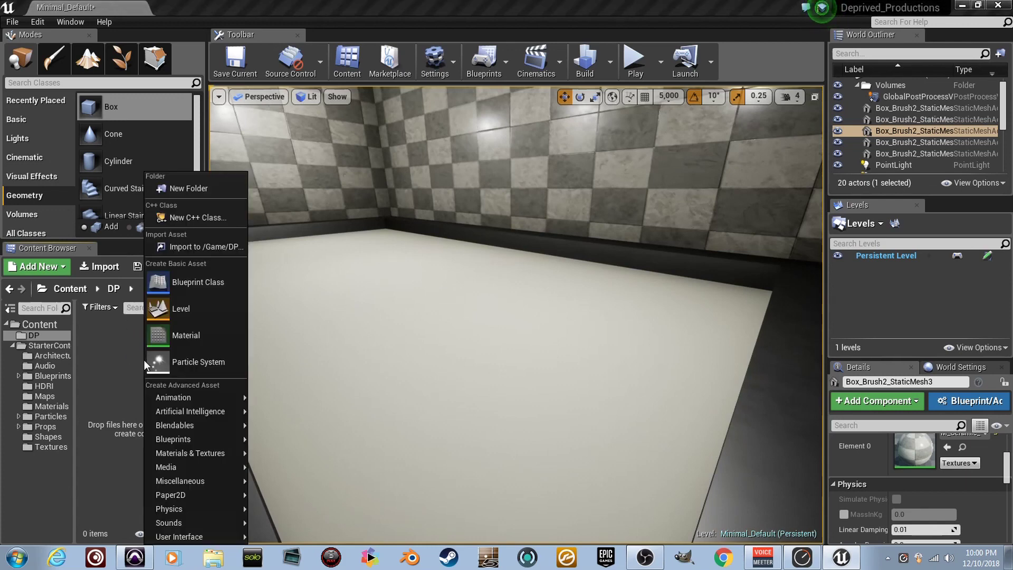
pyautogui.click(190, 337)
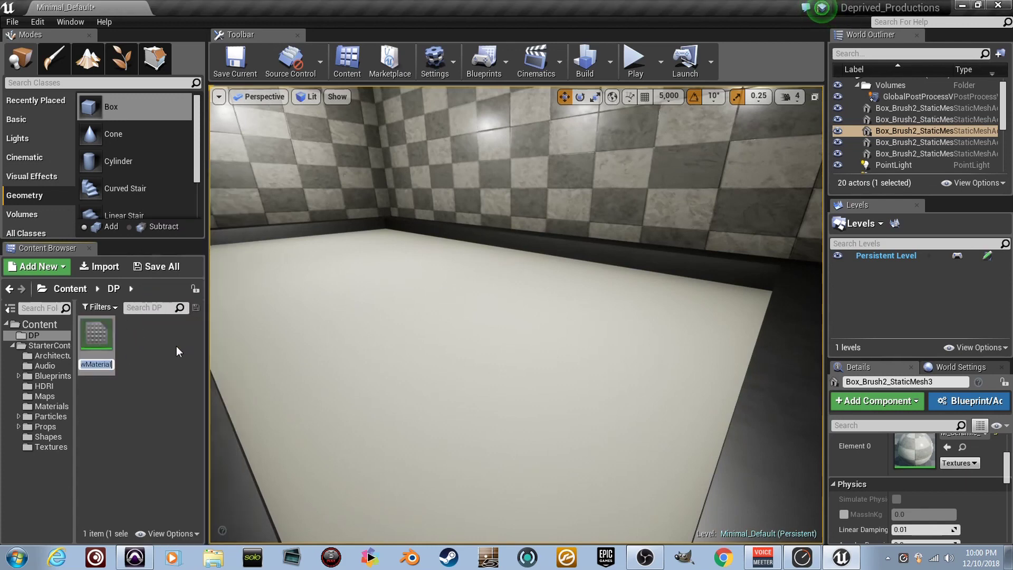
pyautogui.write('Water1')
pyautogui.press('Return')
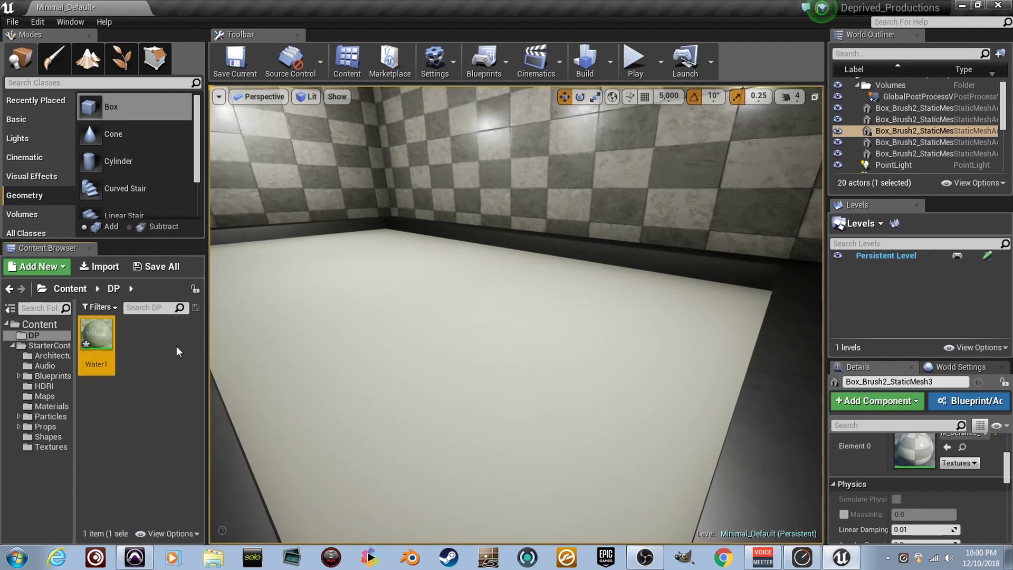
# Open Water1 and feed its Base Color from a new Constant3Vector set to bright cyan (0, 0.891, 1)
pyautogui.doubleClick(96, 338)
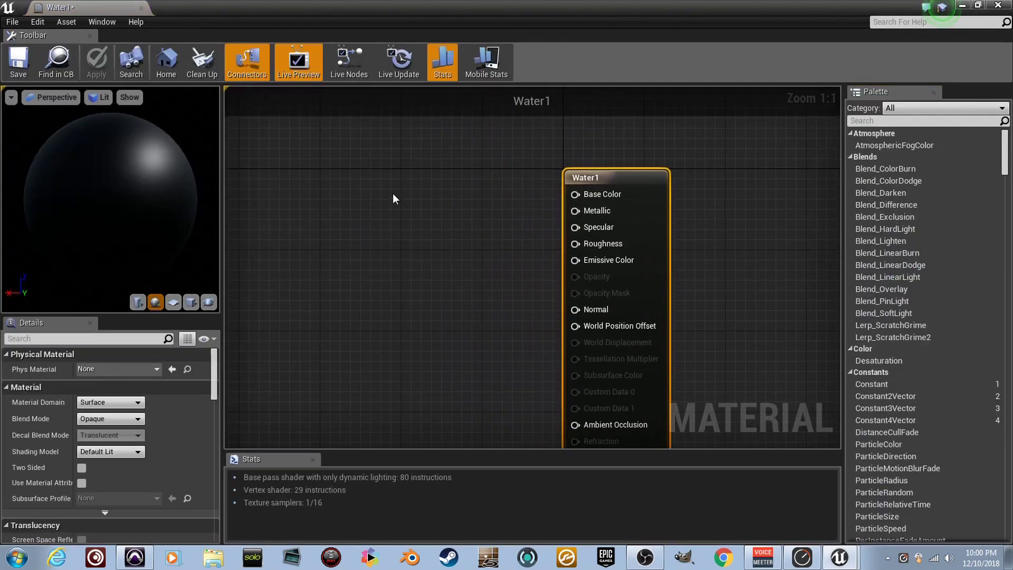
pyautogui.click(392, 193)
pyautogui.moveTo(471, 218); pyautogui.dragTo(591, 196)
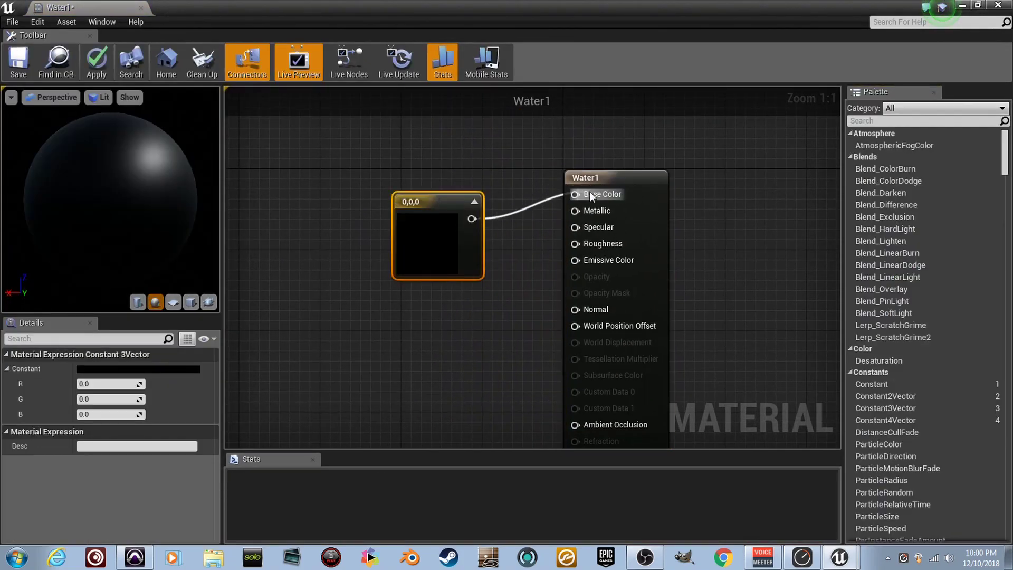
pyautogui.doubleClick(432, 252)
pyautogui.click(453, 304)
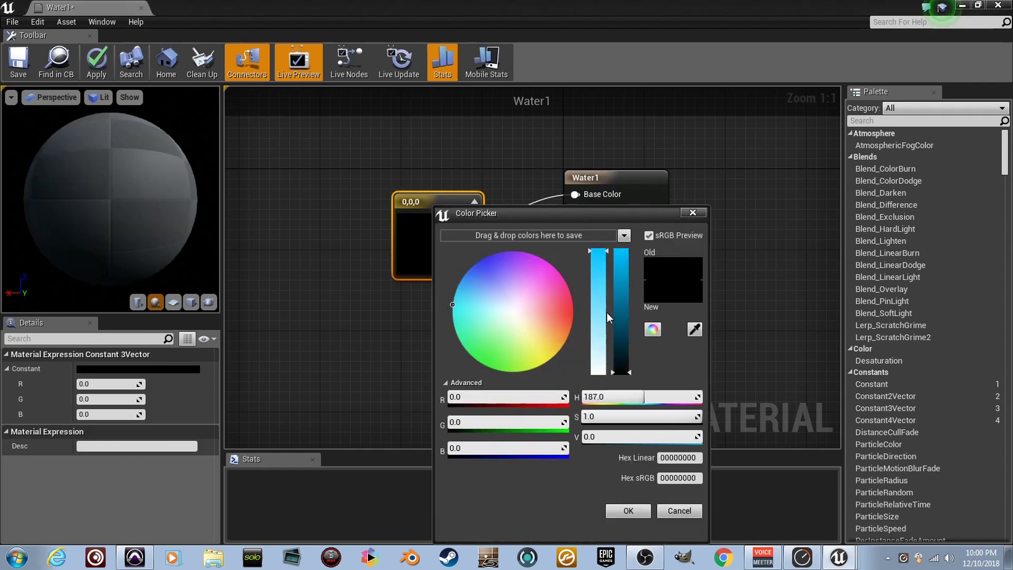
pyautogui.moveTo(621, 317); pyautogui.dragTo(621, 249)
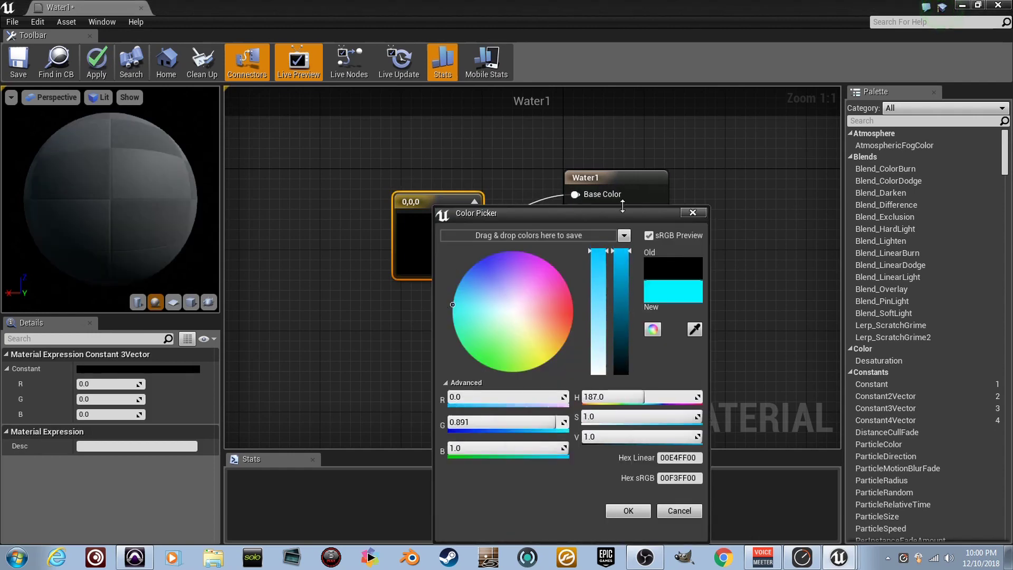
pyautogui.click(631, 515)
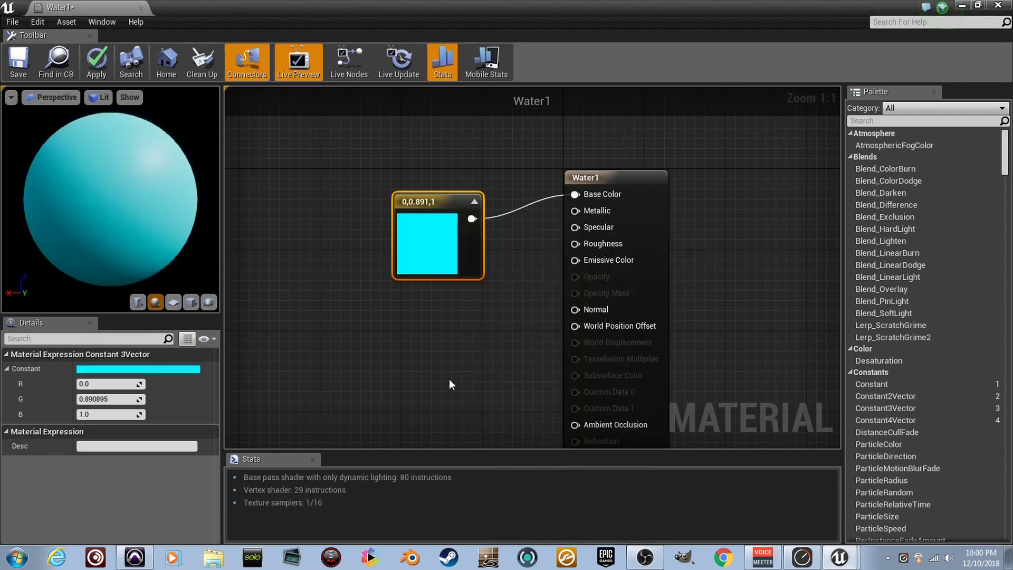
# Search the project content for "water" and add the T_Water_N texture to the material graph, below the cyan colour node
pyautogui.click(93, 21)
pyautogui.moveTo(173, 170)
pyautogui.click(242, 178)
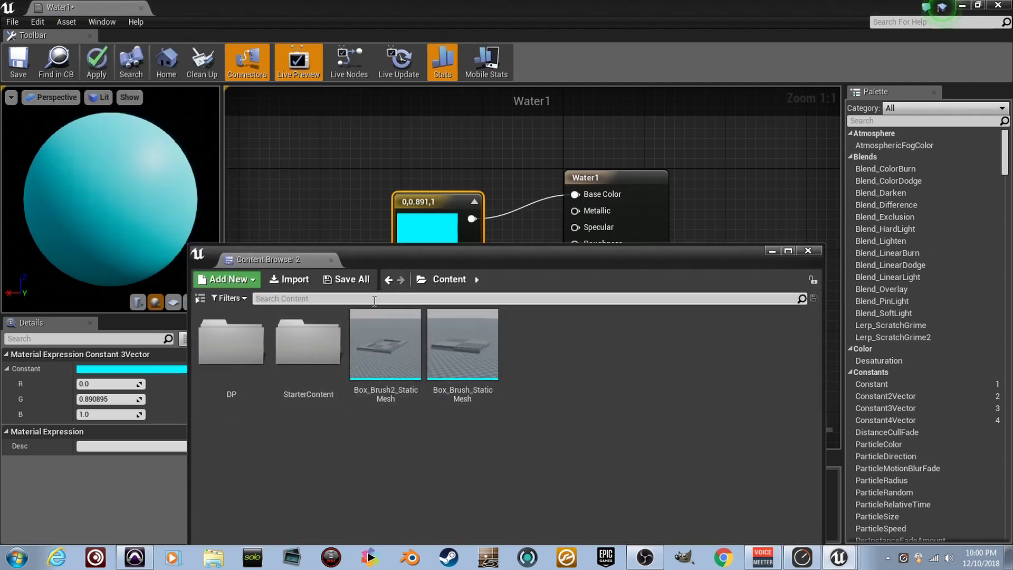
pyautogui.click(375, 298)
pyautogui.write('water')
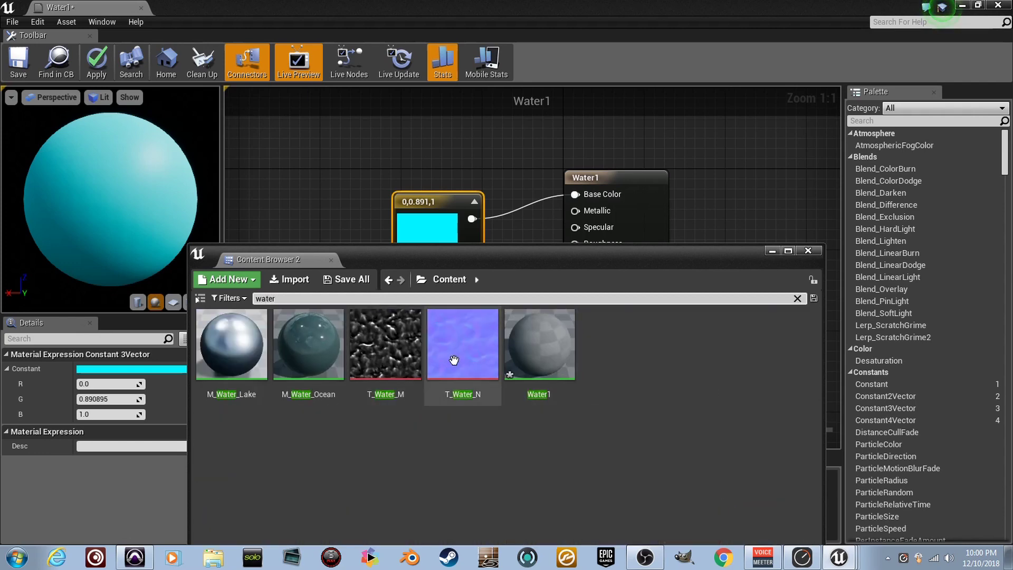
pyautogui.moveTo(472, 371); pyautogui.dragTo(327, 182)
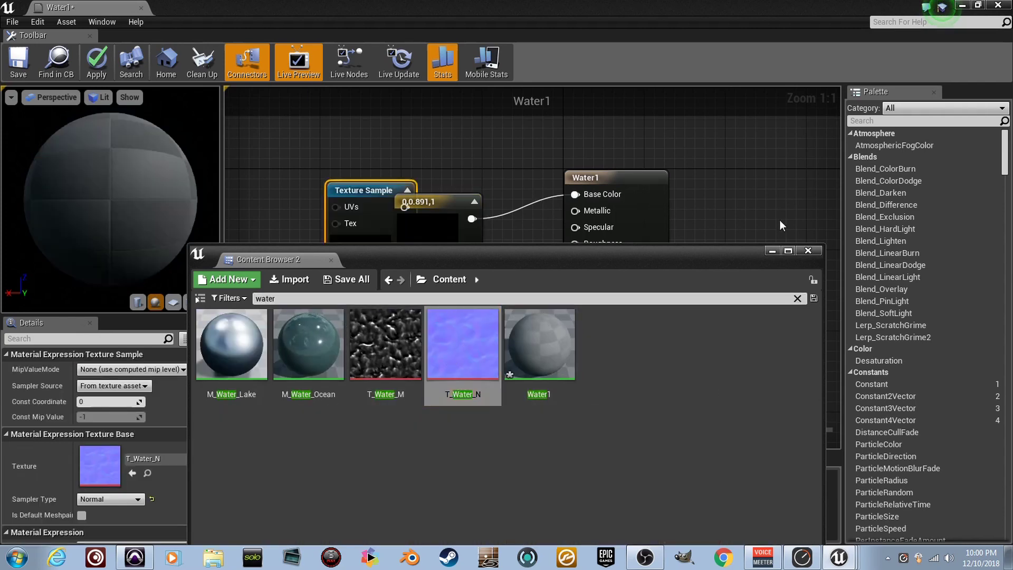
pyautogui.click(771, 250)
pyautogui.moveTo(335, 268); pyautogui.dragTo(413, 375)
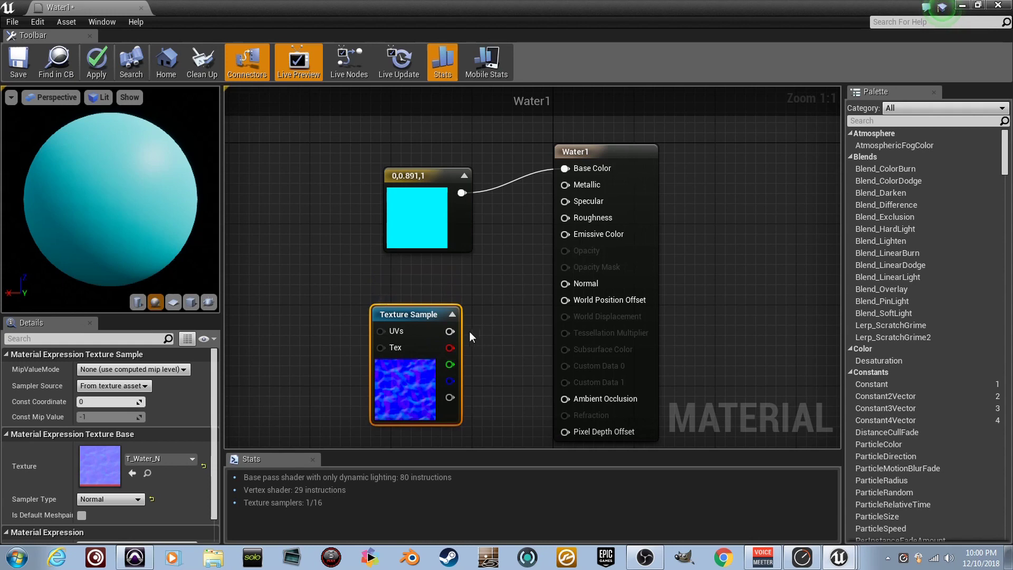
# Connect the T_Water_N texture sample's RGB output to the Normal input, and save and close the material
pyautogui.moveTo(450, 332); pyautogui.dragTo(565, 283)
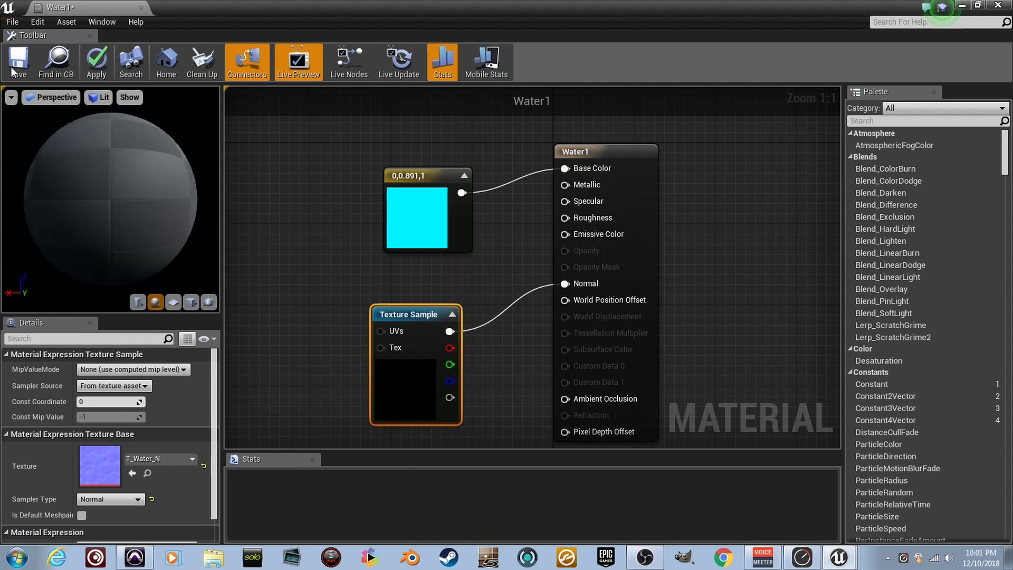
pyautogui.click(18, 74)
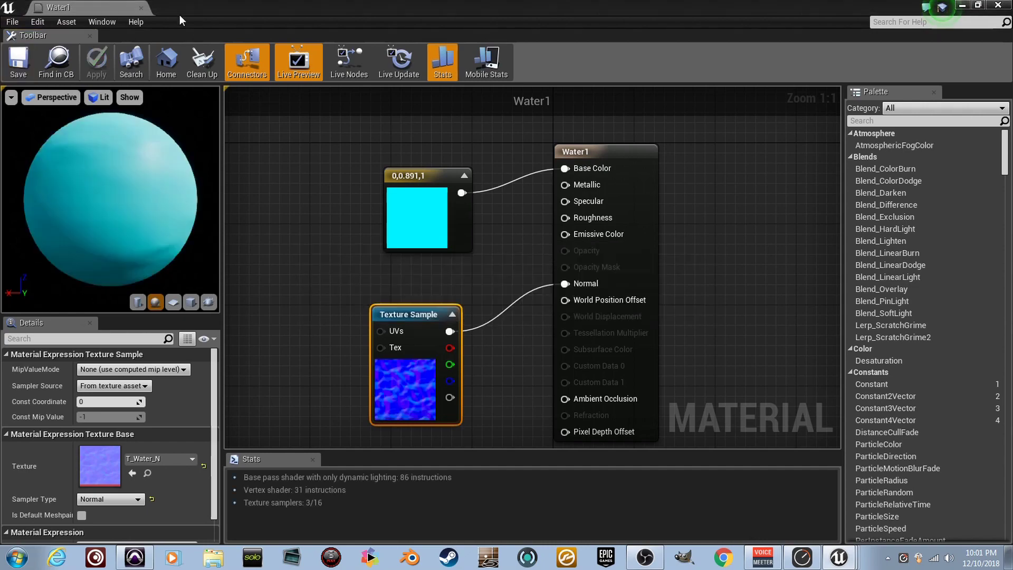
pyautogui.click(141, 9)
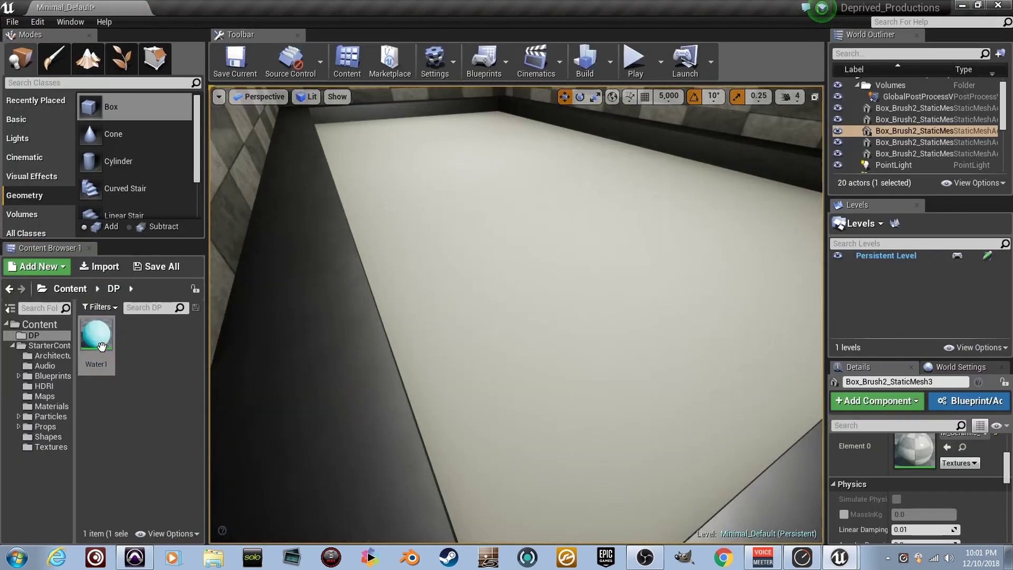
# Apply the Water1 material to the white pool surface in the level
pyautogui.moveTo(551, 221); pyautogui.dragTo(728, 154, button='right')
pyautogui.press('s')
pyautogui.moveTo(525, 178); pyautogui.dragTo(512, 179, button='right')
pyautogui.moveTo(408, 215); pyautogui.dragTo(482, 240, button='right')
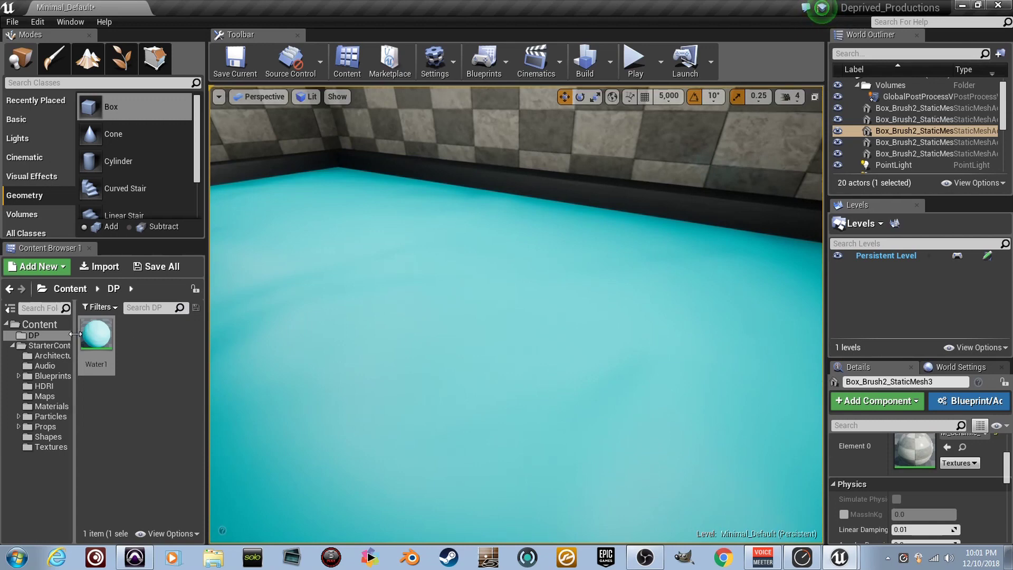
# Reopen Water1 and connect a new TextureCoordinate node to the UVs input of the water texture sample
pyautogui.doubleClick(96, 336)
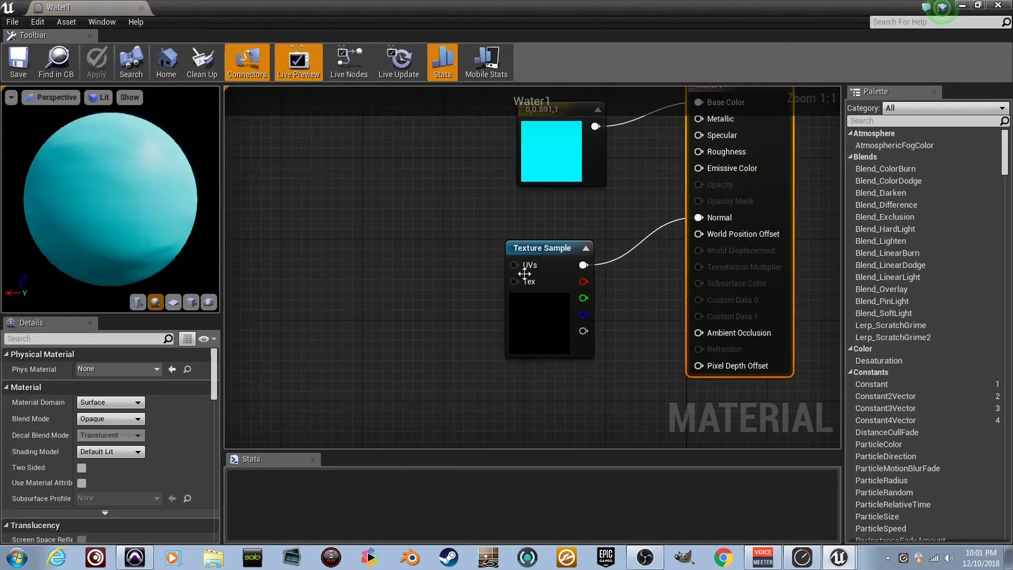
pyautogui.rightClick(422, 275)
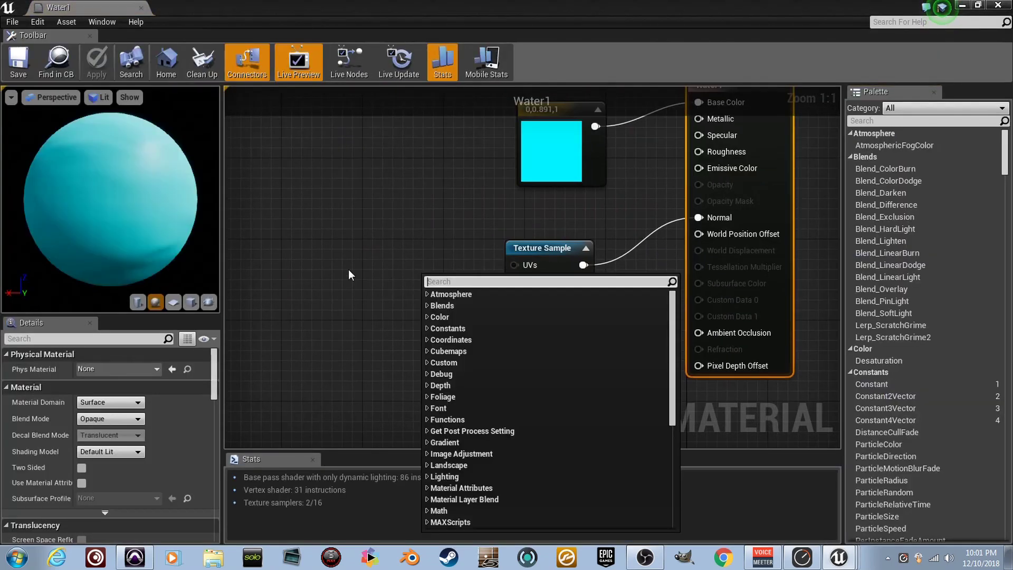
pyautogui.write('texturec')
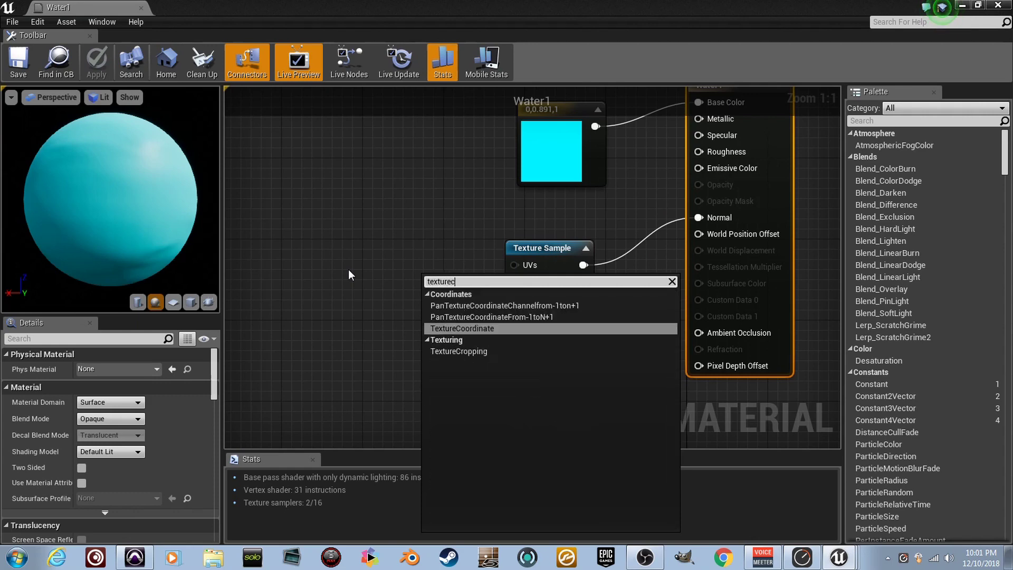
pyautogui.click(462, 328)
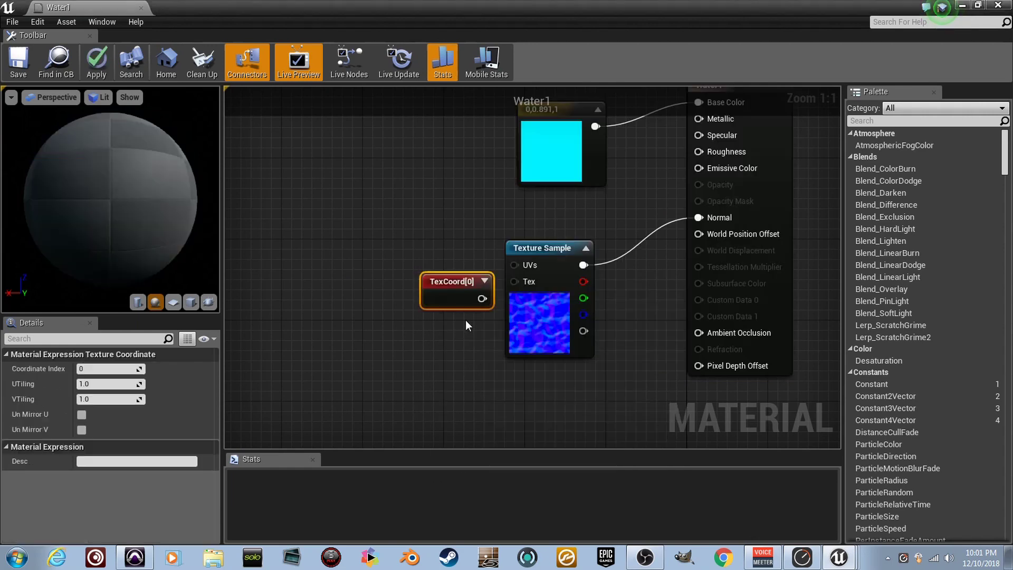
pyautogui.moveTo(452, 297); pyautogui.dragTo(396, 296)
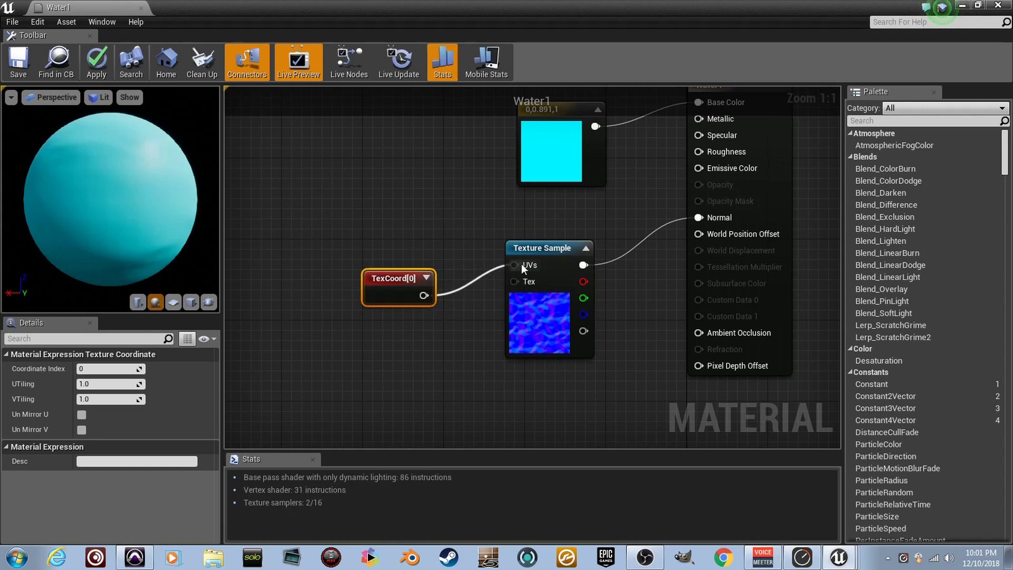
pyautogui.moveTo(524, 269); pyautogui.dragTo(521, 267)
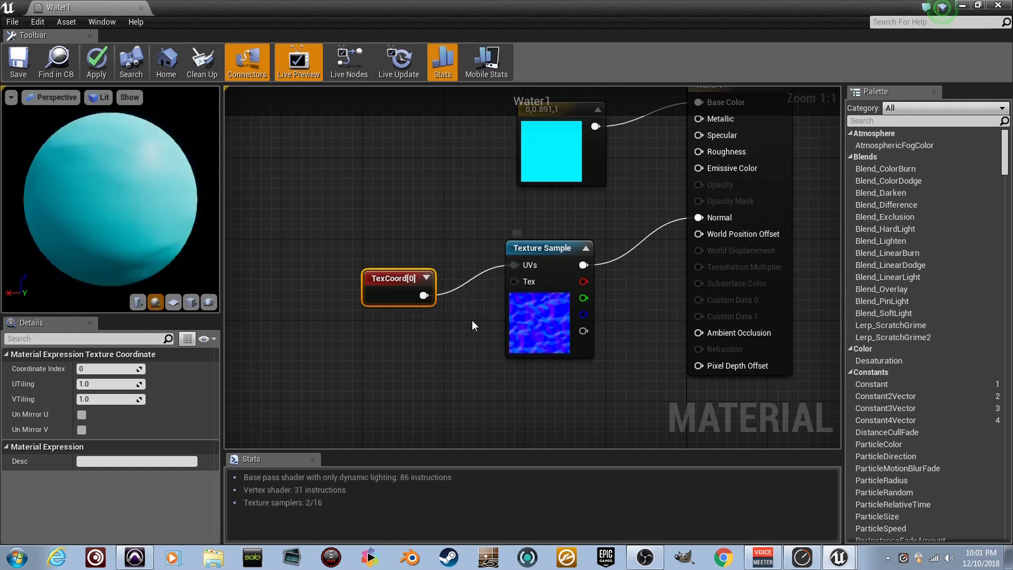
# Set the texture coordinate's UTiling and VTiling both to 8
pyautogui.click(112, 384)
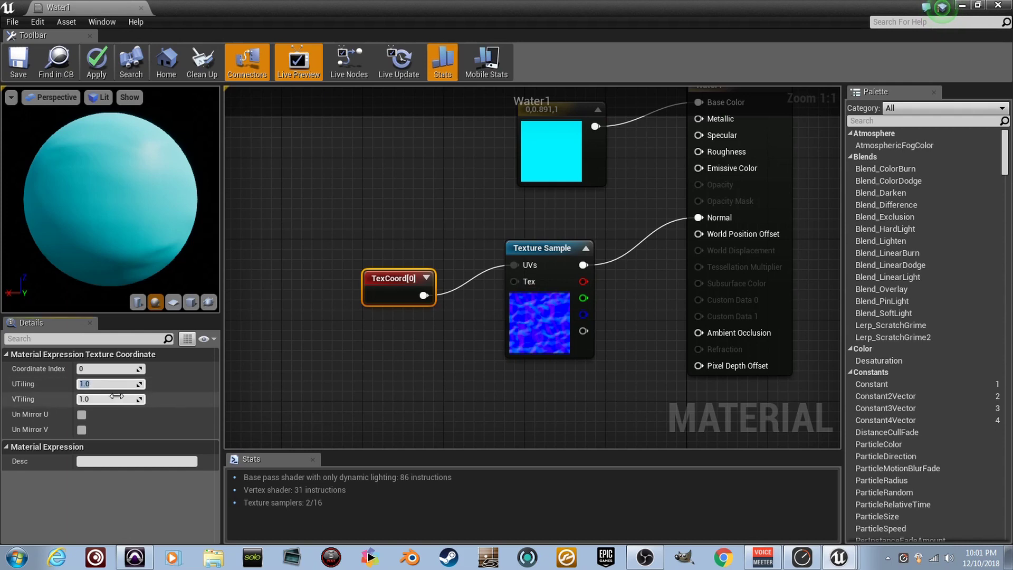
pyautogui.write('8')
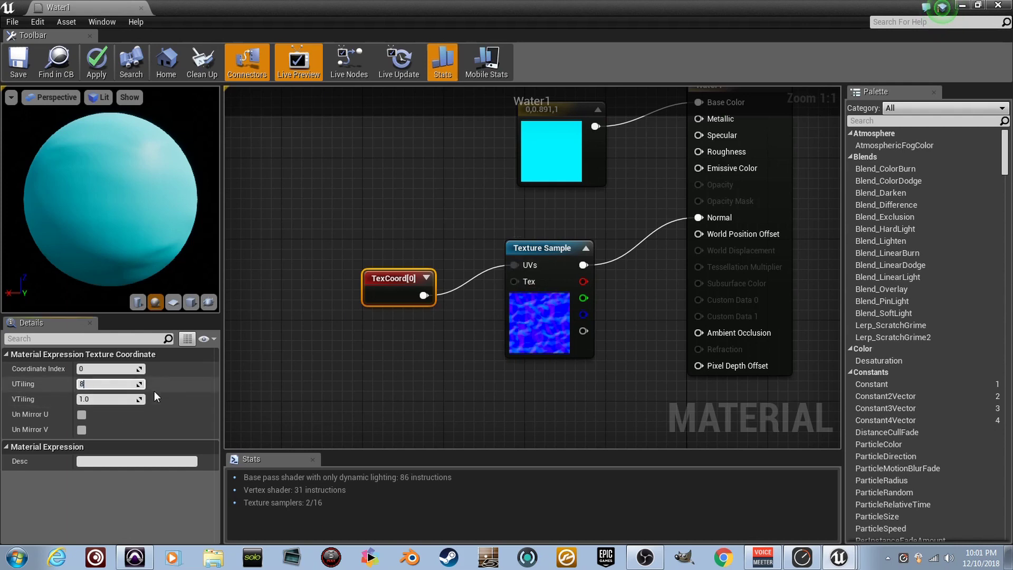
pyautogui.press('Tab')
pyautogui.write('8')
pyautogui.press('Return')
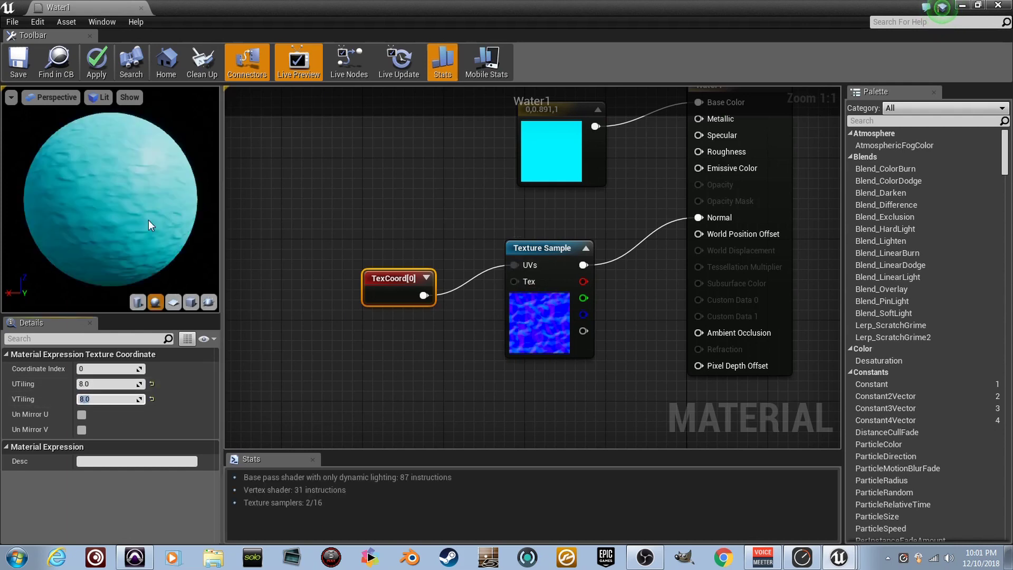
# Check the ripples on the preview sphere, and save and close the Water1 material
pyautogui.moveTo(148, 220); pyautogui.dragTo(203, 175)
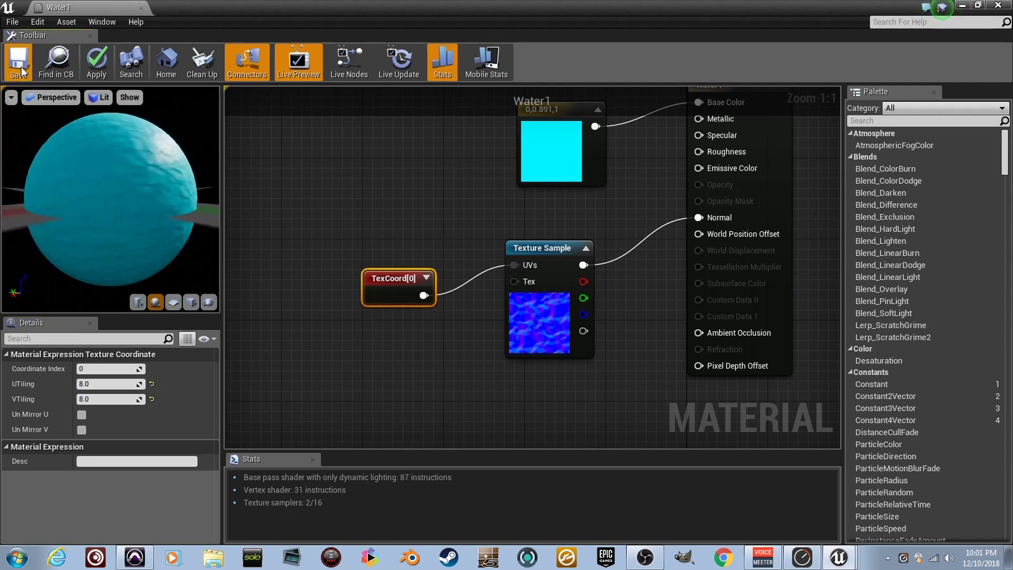
pyautogui.click(27, 62)
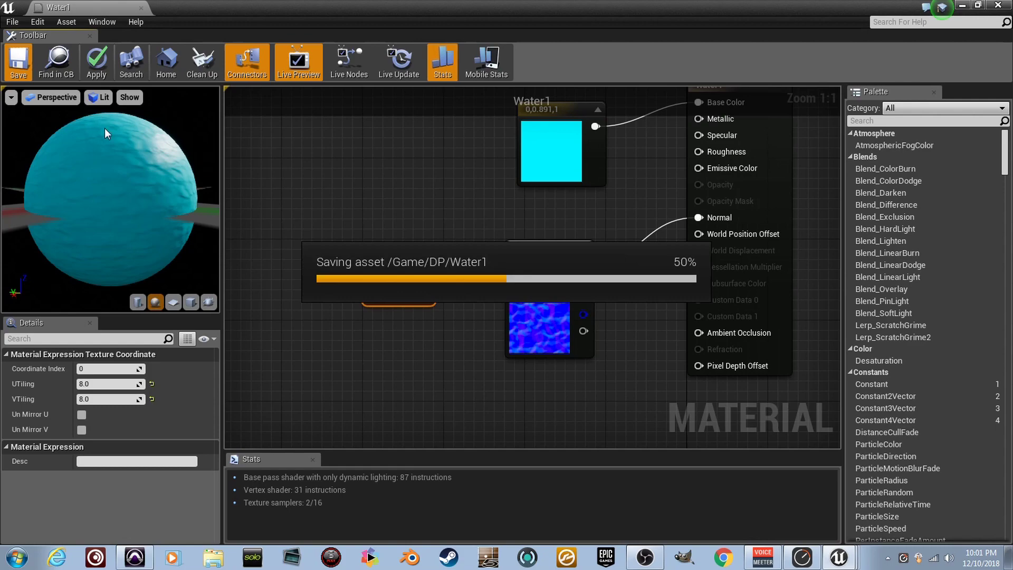
pyautogui.click(141, 7)
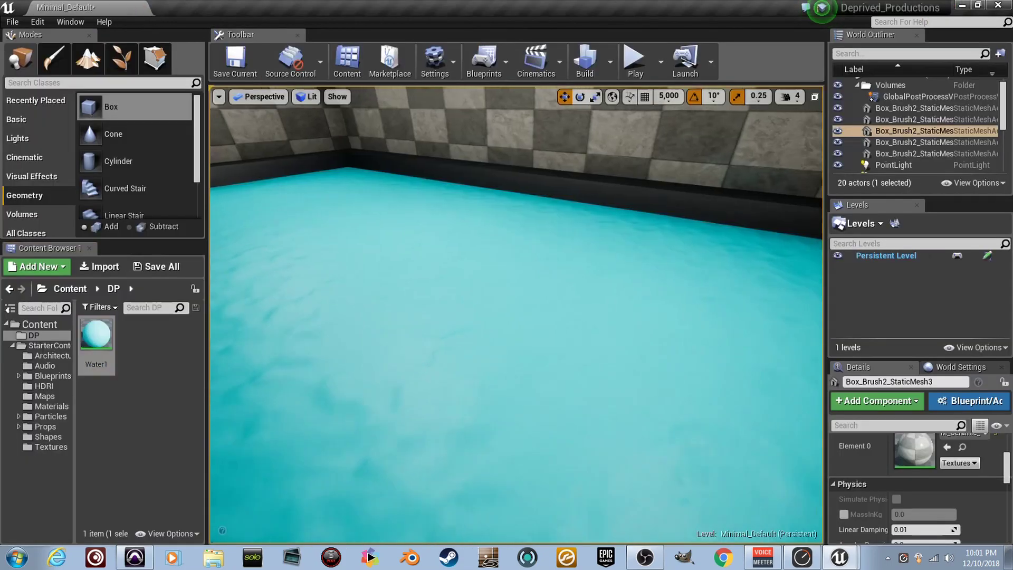
# Examine the ripple scale on the pool surface in the level and select the Water1 material asset
pyautogui.moveTo(516, 314); pyautogui.dragTo(753, 316, button='right')
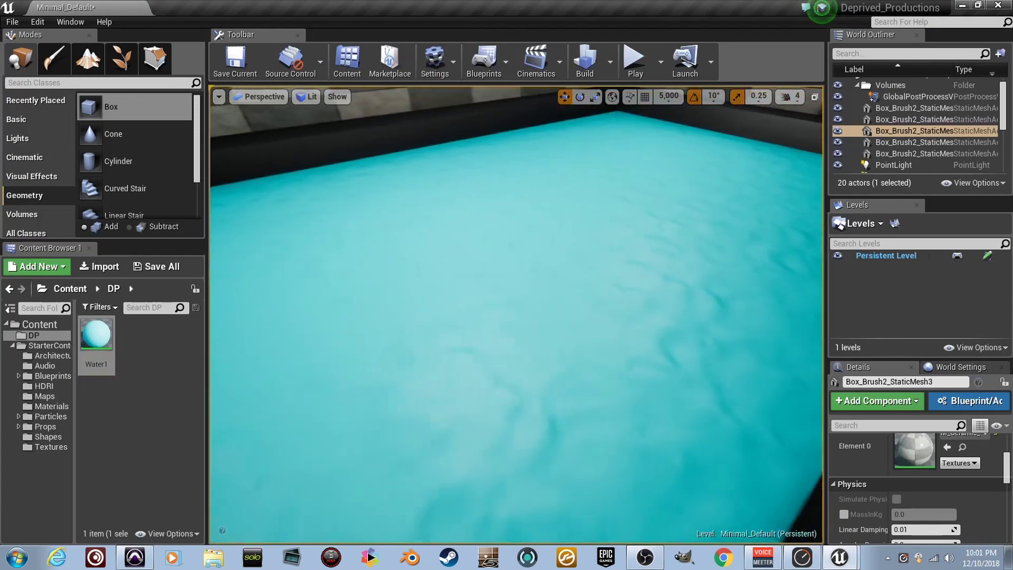
pyautogui.moveTo(548, 353); pyautogui.dragTo(549, 301, button='right')
pyautogui.click(107, 345)
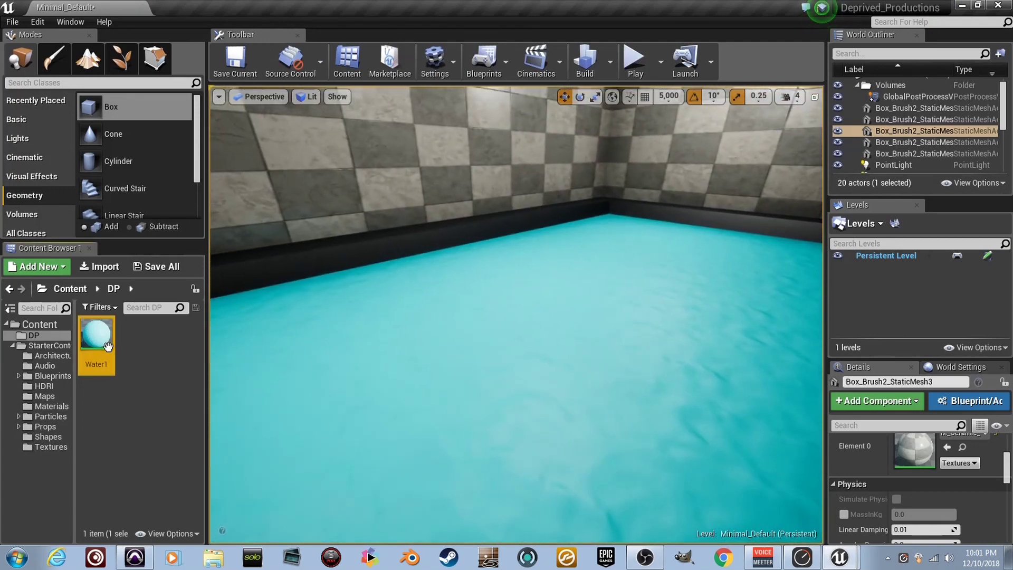
# Reopen Water1 and insert a Panner node between the texture coordinate and the UVs input of the water texture sample
pyautogui.doubleClick(108, 346)
pyautogui.click(373, 296)
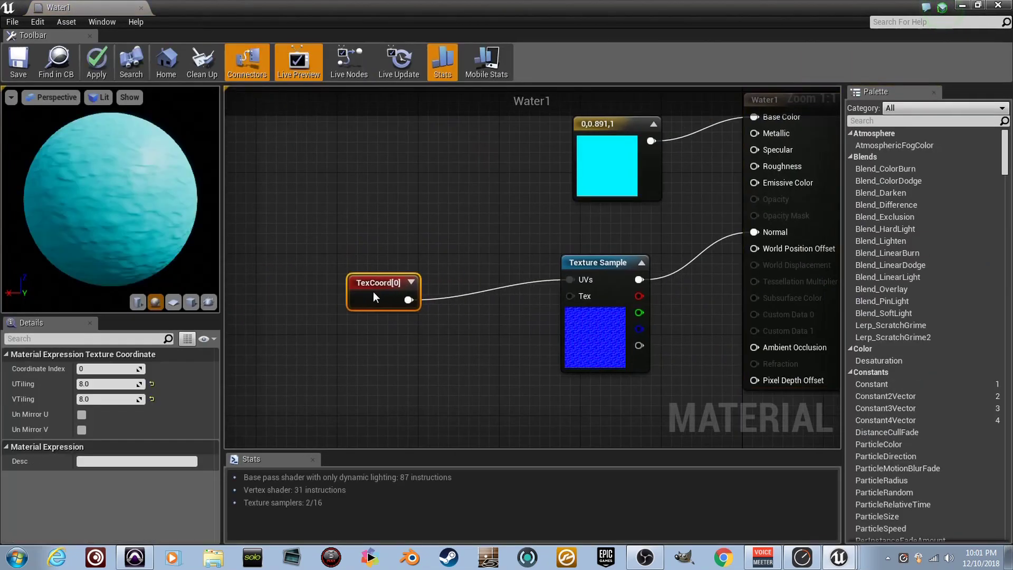
pyautogui.moveTo(373, 296); pyautogui.dragTo(307, 290)
pyautogui.keyDown('alt'); pyautogui.click(329, 302); pyautogui.keyUp('alt')
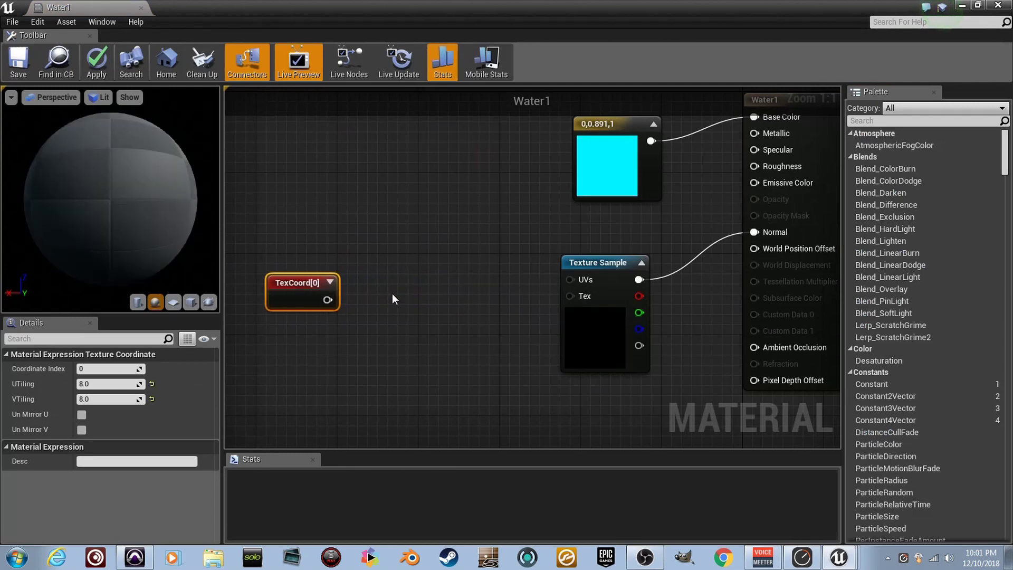
pyautogui.moveTo(327, 299); pyautogui.dragTo(570, 280)
pyautogui.click(395, 289)
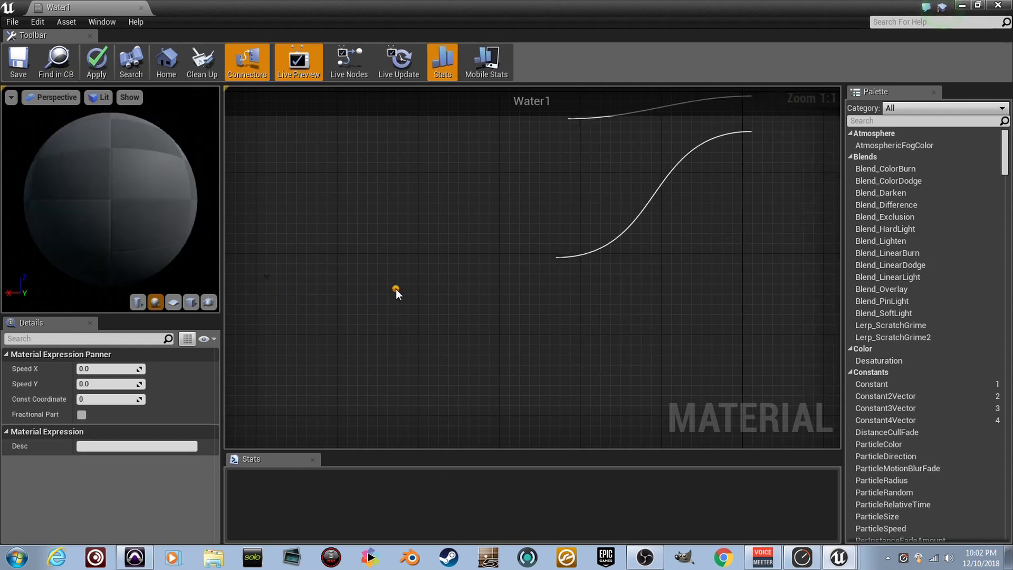
pyautogui.moveTo(332, 300); pyautogui.dragTo(406, 315)
pyautogui.moveTo(467, 315); pyautogui.dragTo(559, 283)
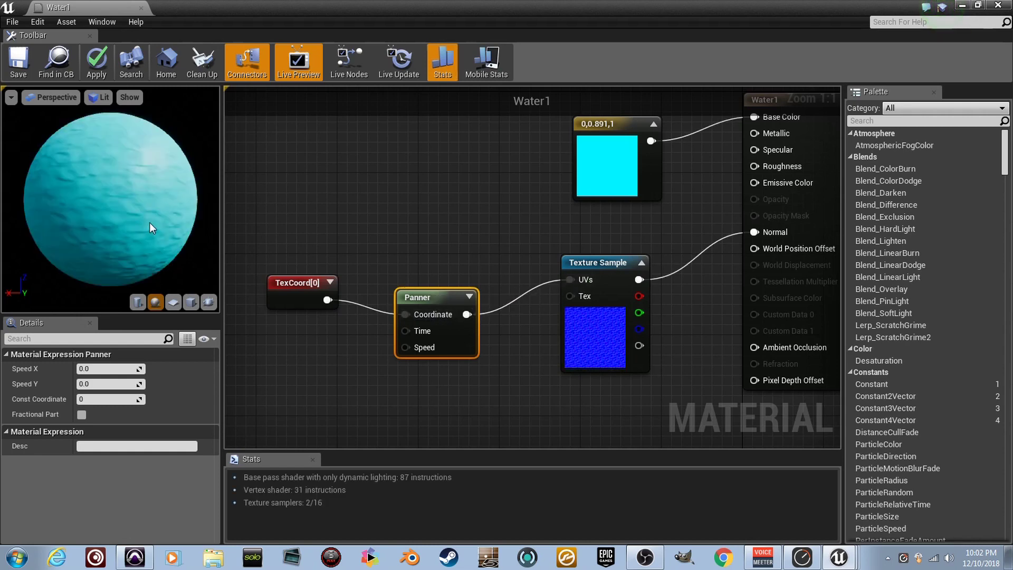
# Try a Speed X of 1 on the Panner
pyautogui.click(126, 368)
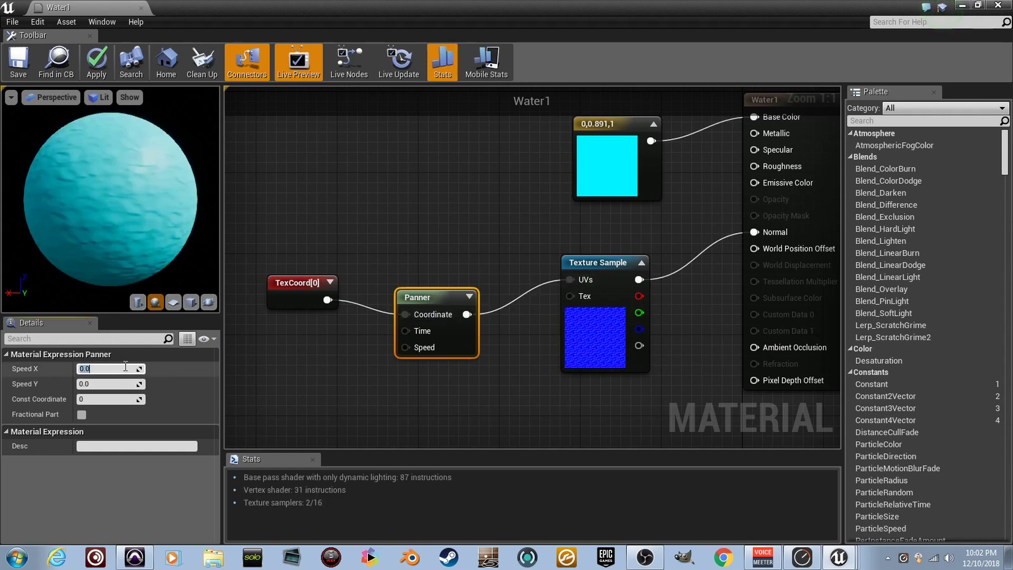
pyautogui.write('1')
pyautogui.press('Return')
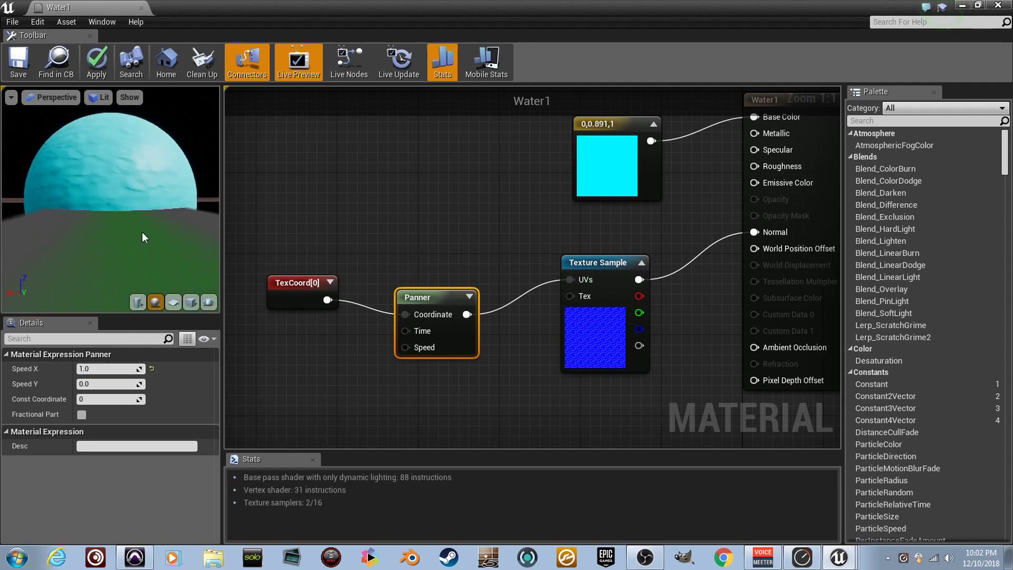
# Set the Panner's Speed X to 0.2 and Speed Y to 0.1, and check the ripple motion on the preview sphere
pyautogui.click(129, 369)
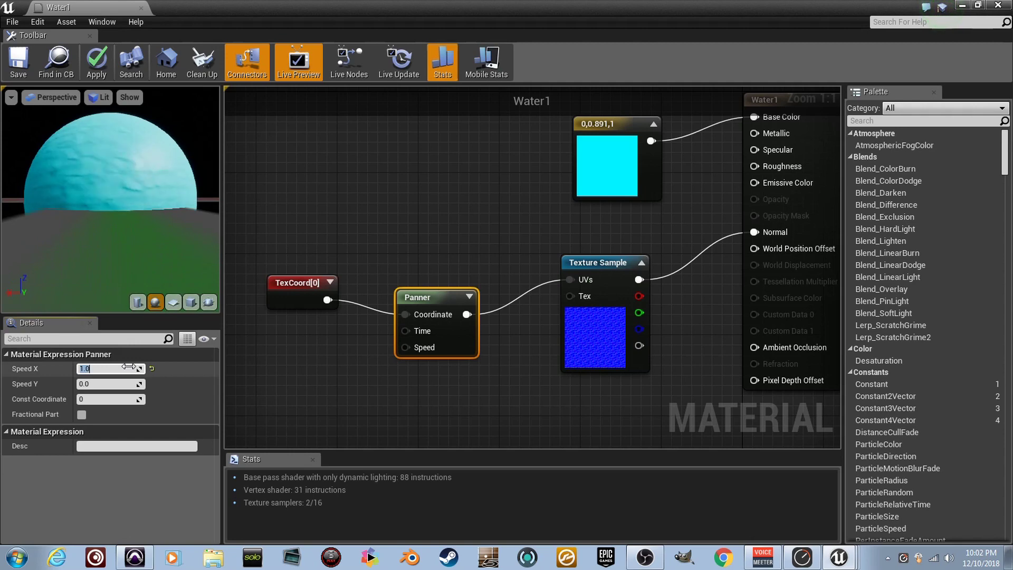
pyautogui.write('.2')
pyautogui.press('Tab')
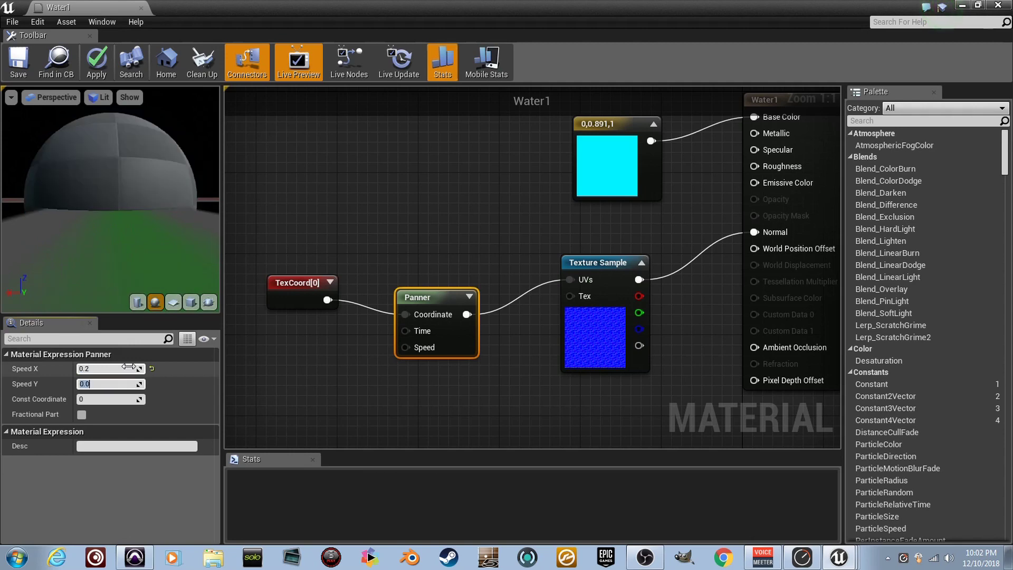
pyautogui.write('.1')
pyautogui.press('Return')
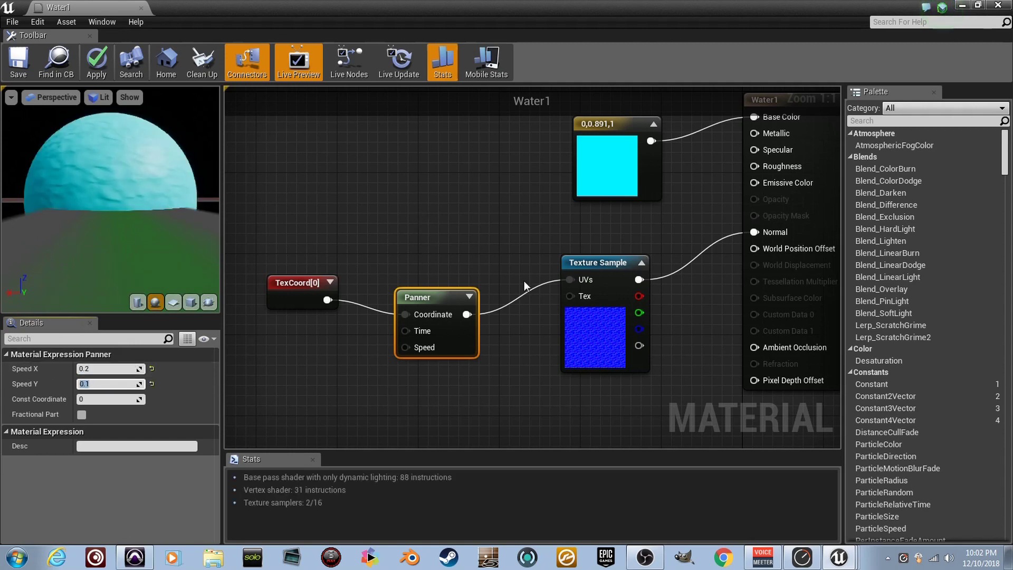
pyautogui.moveTo(524, 282); pyautogui.dragTo(552, 245, button='right')
pyautogui.moveTo(136, 207); pyautogui.dragTo(141, 184)
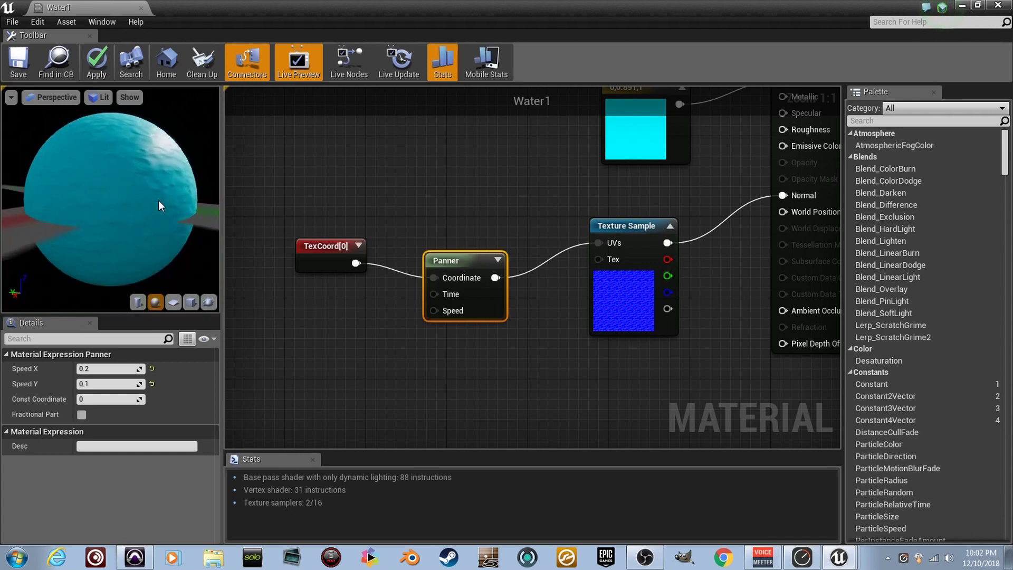
# Duplicate the Panner and its connected Texture Sample, placing the copies below the originals
pyautogui.moveTo(462, 275); pyautogui.dragTo(439, 262, button='right')
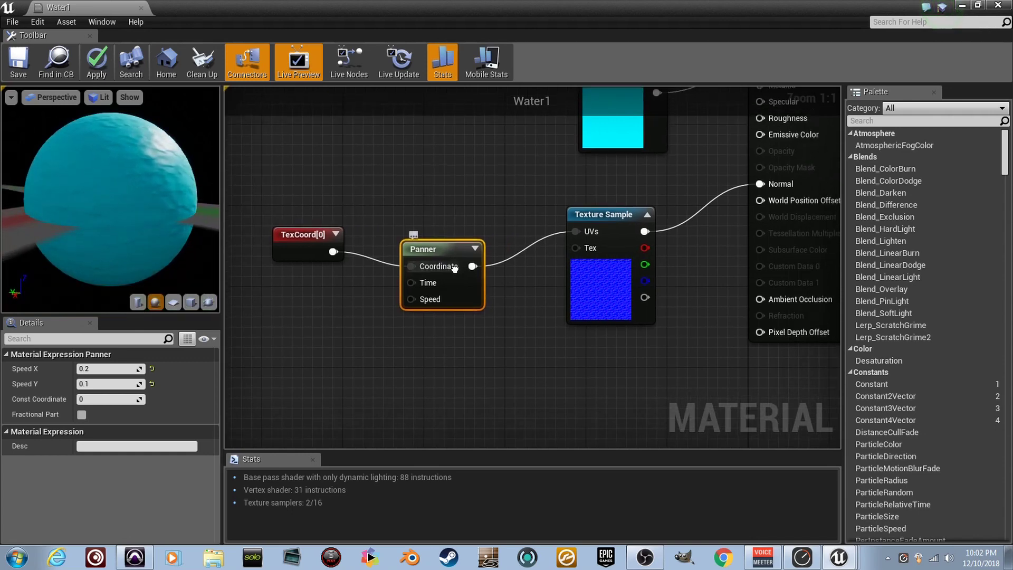
pyautogui.moveTo(634, 361); pyautogui.dragTo(478, 280)
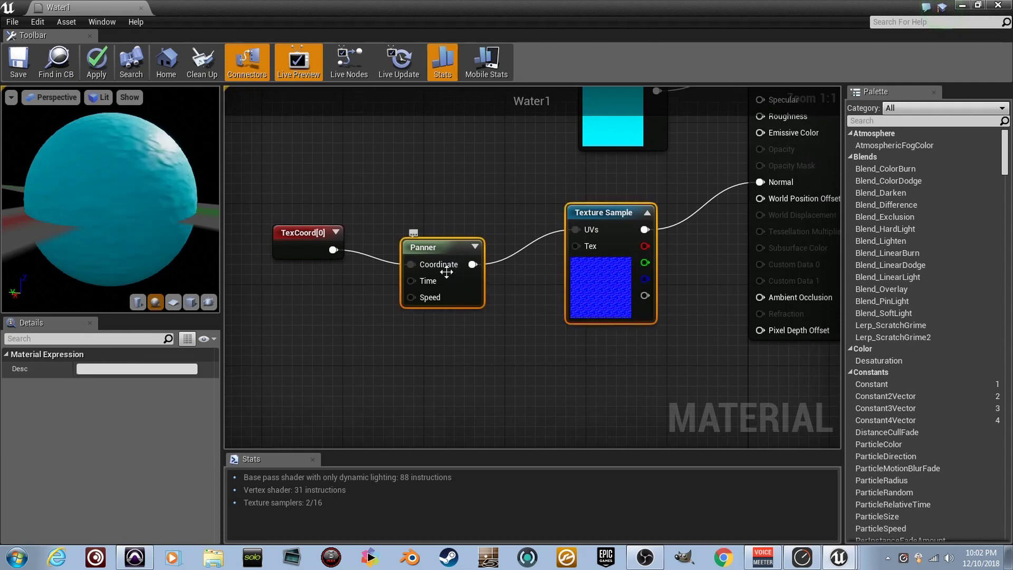
pyautogui.moveTo(509, 321); pyautogui.dragTo(506, 234, button='right')
pyautogui.hotkey('ctrl', 'c')
pyautogui.hotkey('ctrl', 'v')
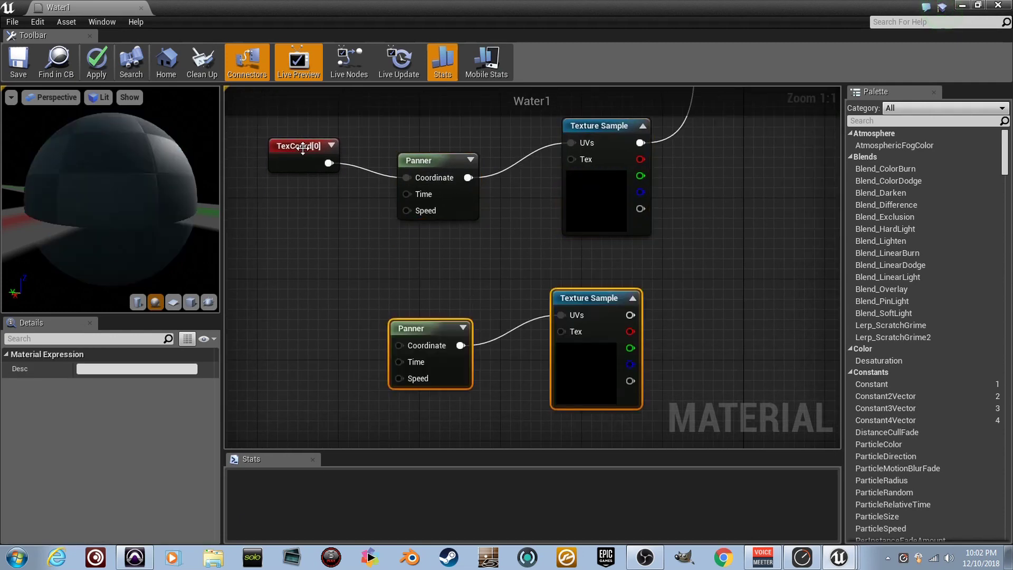
# Place the texture coordinate node between the two Panners and connect it to the copied Panner's Coordinate input
pyautogui.moveTo(296, 158); pyautogui.dragTo(316, 269)
pyautogui.moveTo(390, 330); pyautogui.dragTo(399, 345)
pyautogui.moveTo(660, 243); pyautogui.dragTo(554, 215, button='right')
pyautogui.moveTo(485, 191); pyautogui.dragTo(464, 193)
pyautogui.moveTo(460, 194); pyautogui.dragTo(455, 234, button='right')
# Move the texture coordinate, Panner and Texture Sample nodes away from the material output to make room between them
pyautogui.moveTo(505, 404); pyautogui.dragTo(560, 268, button='right')
pyautogui.scroll(-2, 560, 267)
pyautogui.moveTo(543, 332); pyautogui.dragTo(285, 117)
pyautogui.moveTo(443, 129); pyautogui.dragTo(400, 157)
pyautogui.moveTo(400, 157); pyautogui.dragTo(344, 280, button='right')
pyautogui.scroll(2, 499, 310)
# Combine the RGB outputs of both texture samples in a new Add node and connect it to the material's Normal input
pyautogui.click(496, 318)
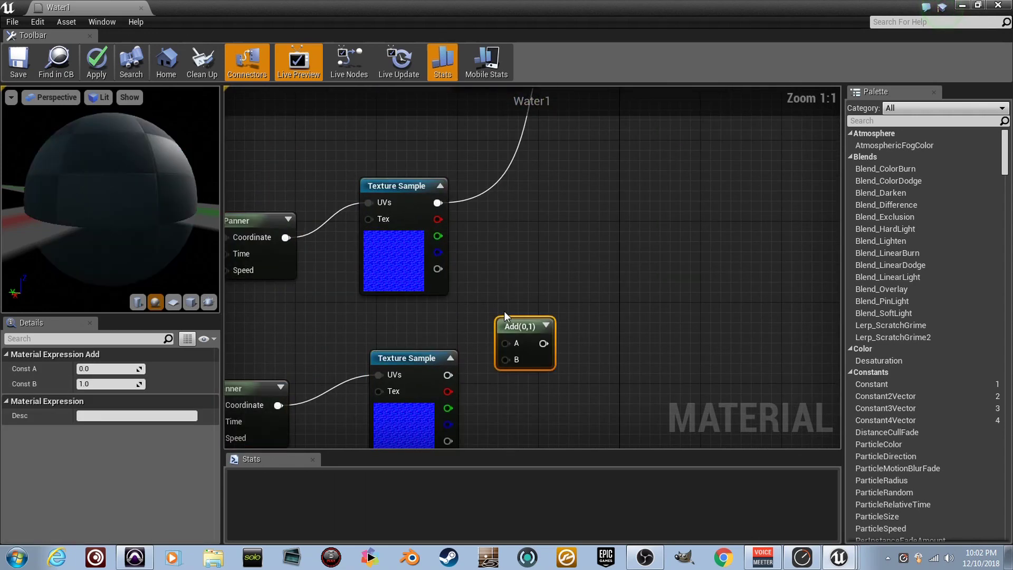
pyautogui.moveTo(505, 343); pyautogui.dragTo(437, 203)
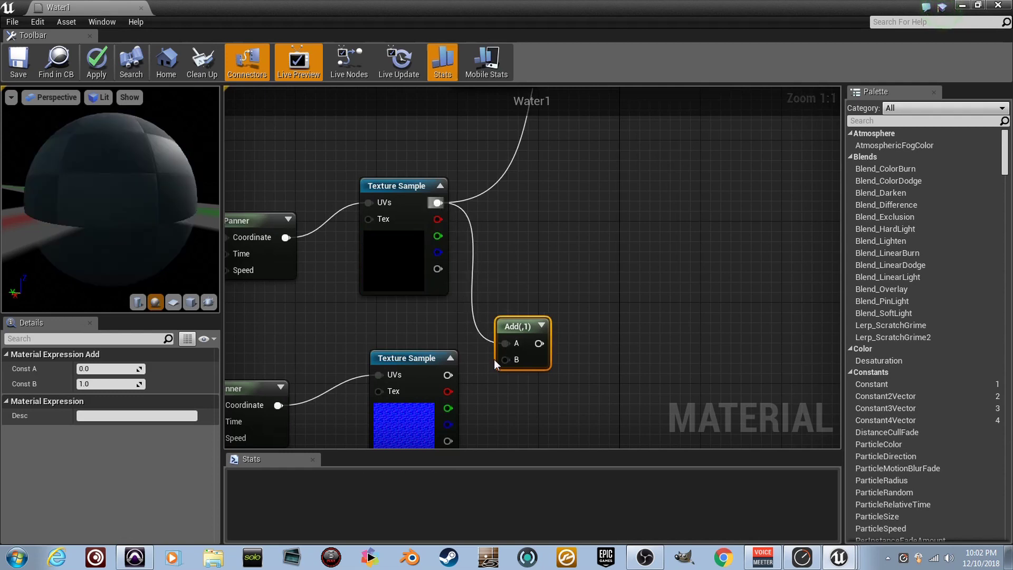
pyautogui.moveTo(505, 359); pyautogui.dragTo(447, 375)
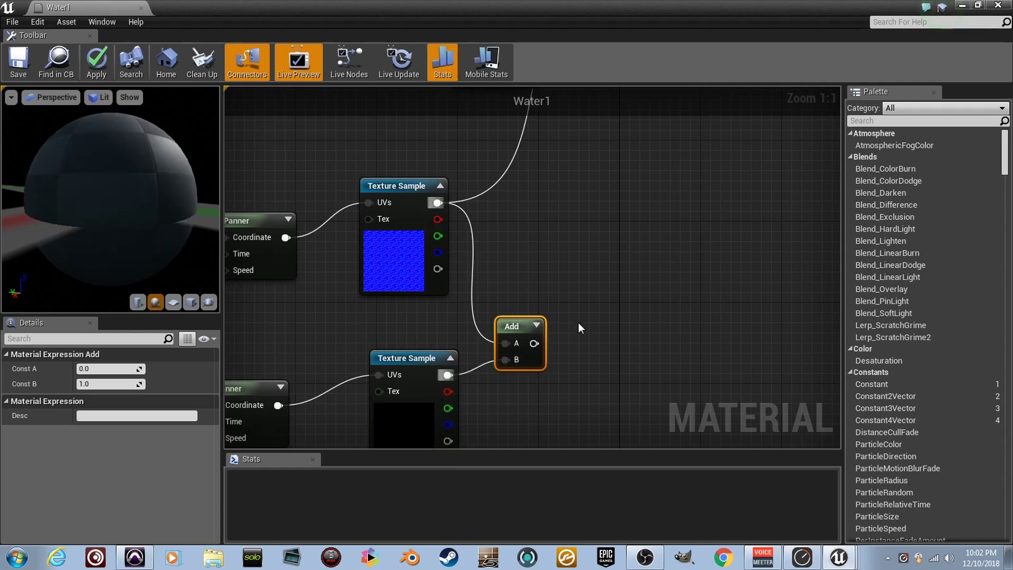
pyautogui.moveTo(591, 342); pyautogui.dragTo(517, 367, button='right')
pyautogui.moveTo(463, 367); pyautogui.dragTo(561, 144)
# Set the copied Panner's Speed X to -0.15 and Speed Y to -0.5
pyautogui.moveTo(507, 238); pyautogui.dragTo(773, 117, button='right')
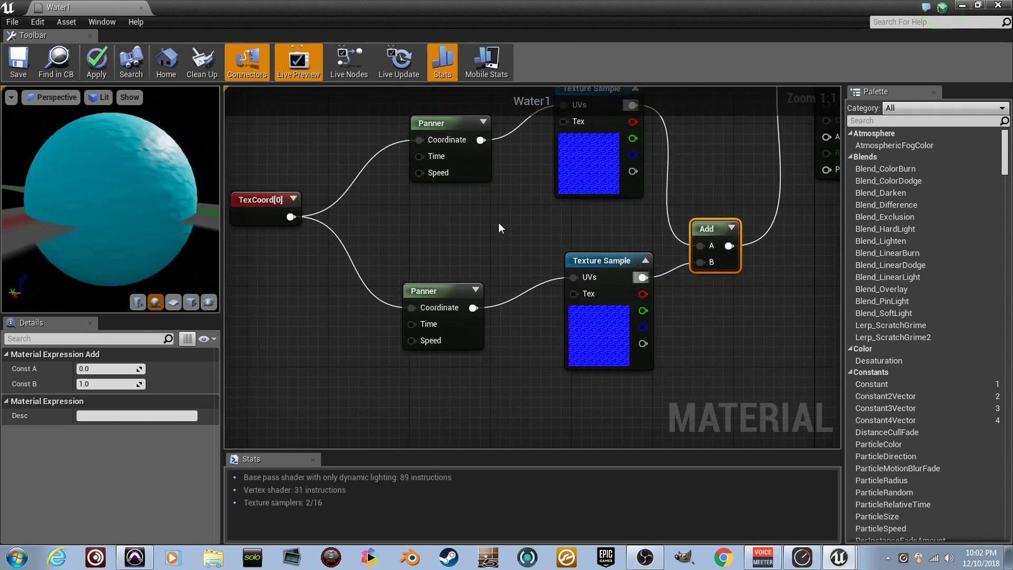
pyautogui.click(451, 295)
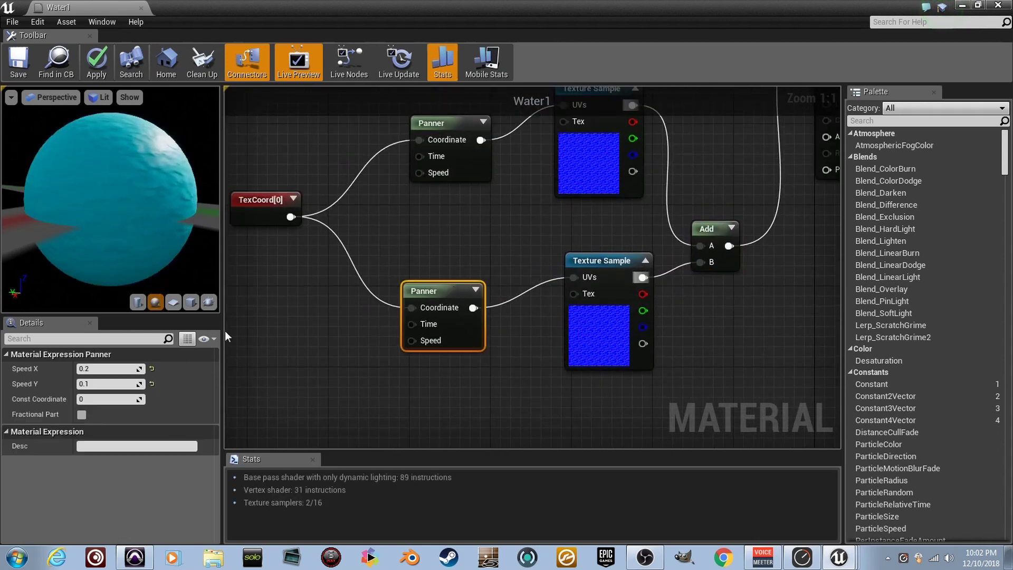
pyautogui.click(110, 373)
pyautogui.write('-.15')
pyautogui.press('Return')
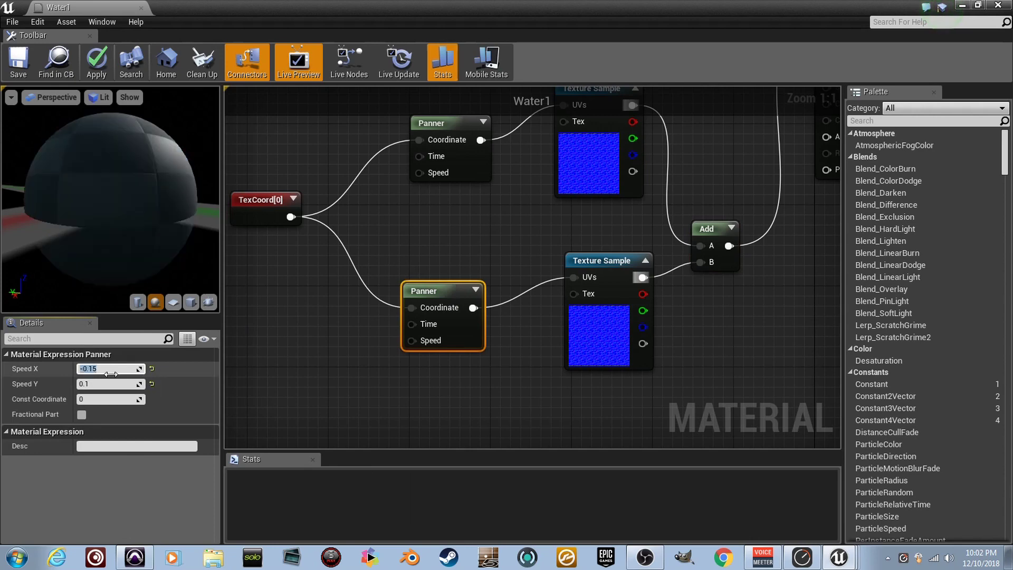
pyautogui.click(110, 384)
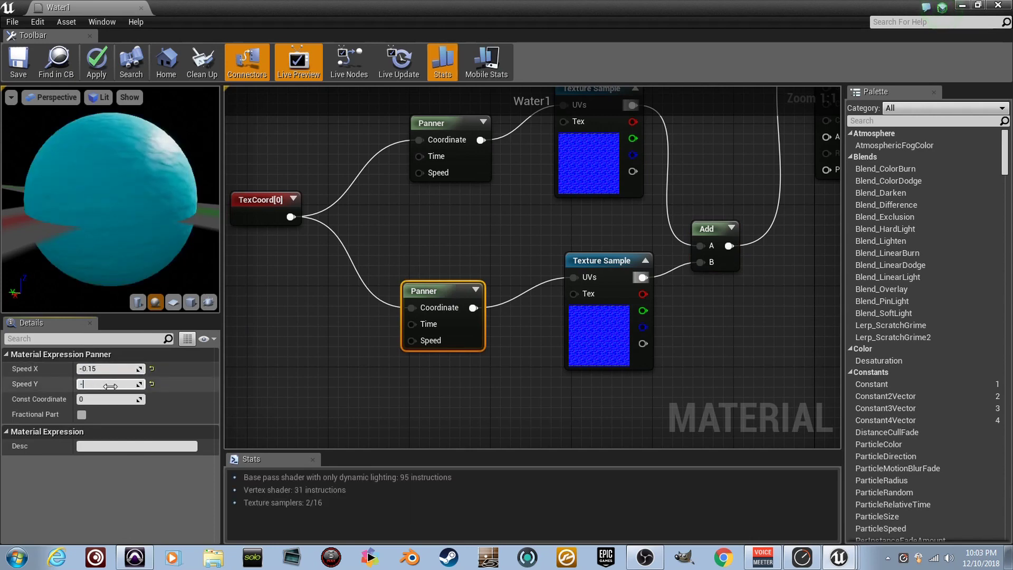
pyautogui.write('-.5')
pyautogui.press('Return')
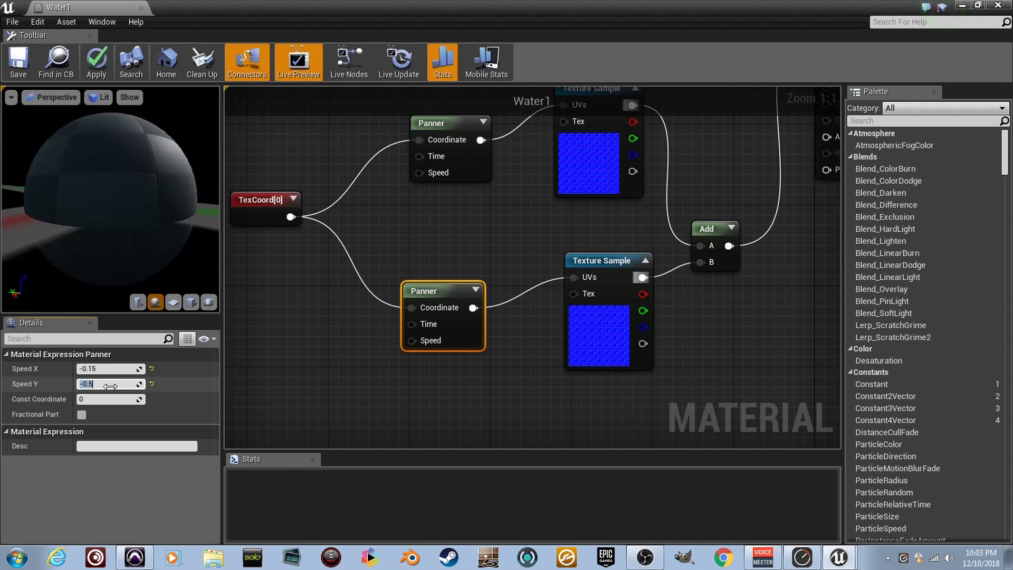
# Save and close the Water1 material and look over the moving ripples on the pool surface in the level
pyautogui.click(20, 76)
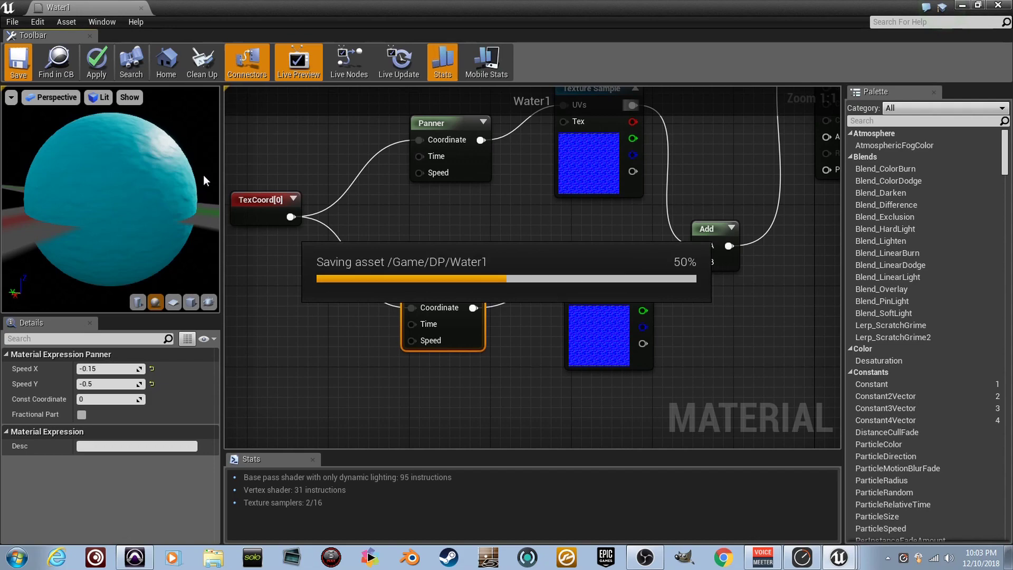
pyautogui.click(142, 8)
pyautogui.moveTo(452, 262); pyautogui.dragTo(478, 263, button='right')
pyautogui.press('s')
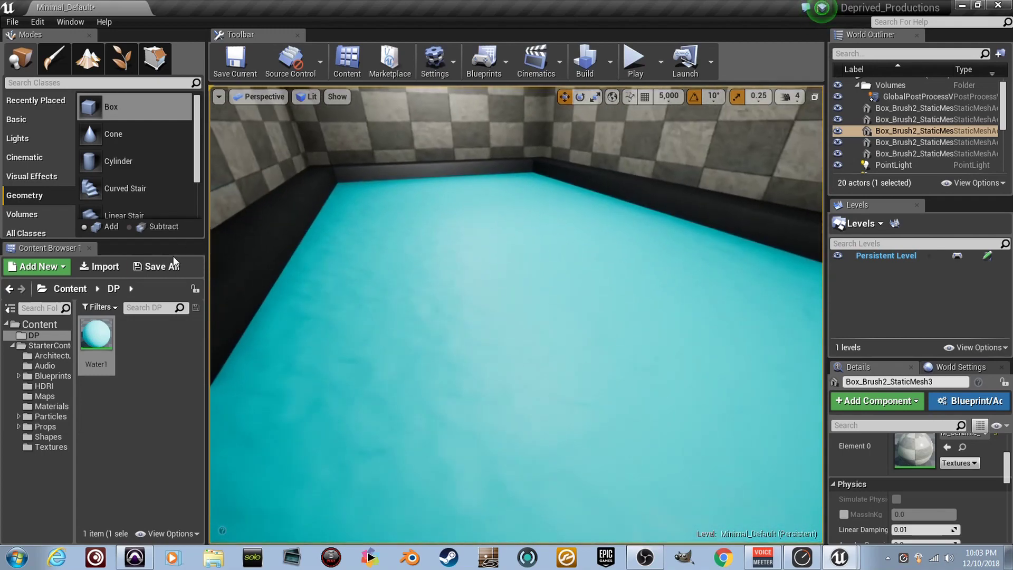
# Reopen Water1, move the cyan color node up, and set the material's shading model to Clear Coat
pyautogui.doubleClick(96, 340)
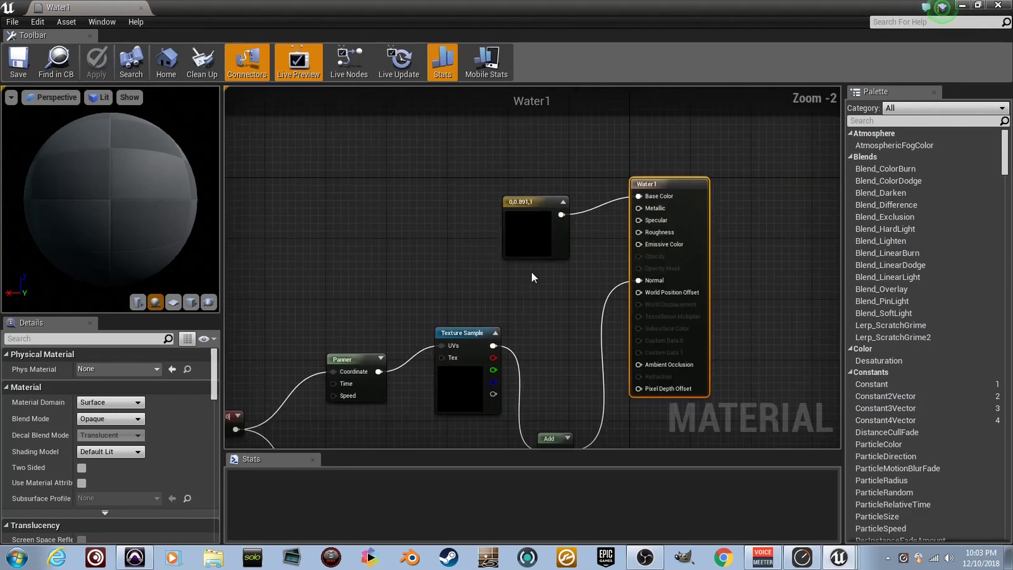
pyautogui.moveTo(544, 275); pyautogui.dragTo(518, 164)
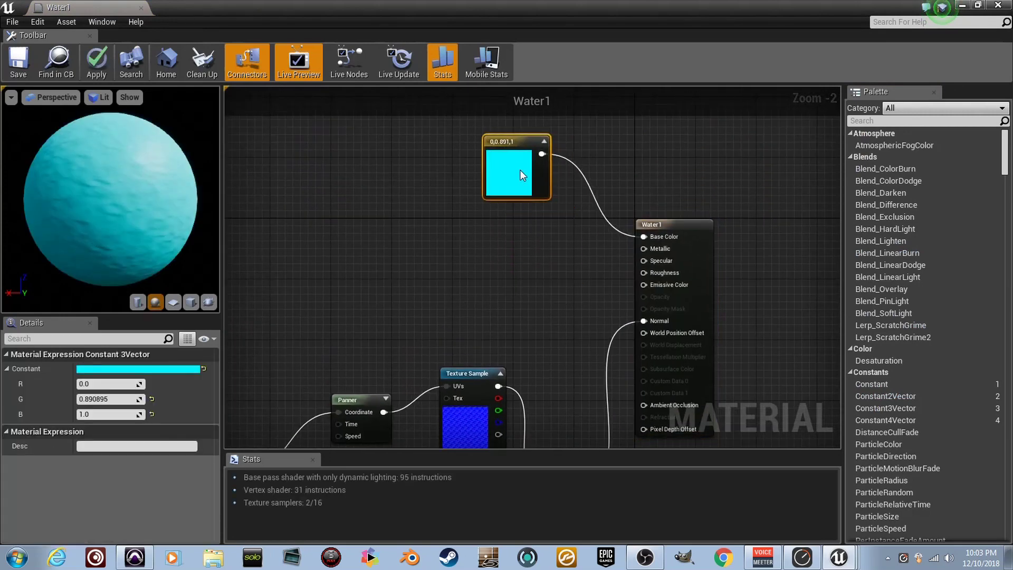
pyautogui.click(696, 259)
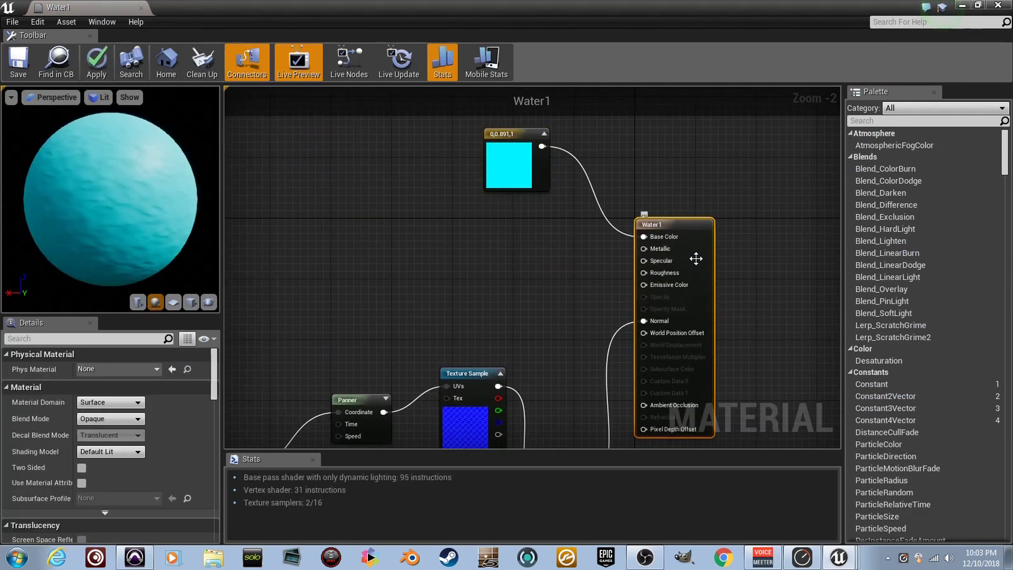
pyautogui.click(139, 452)
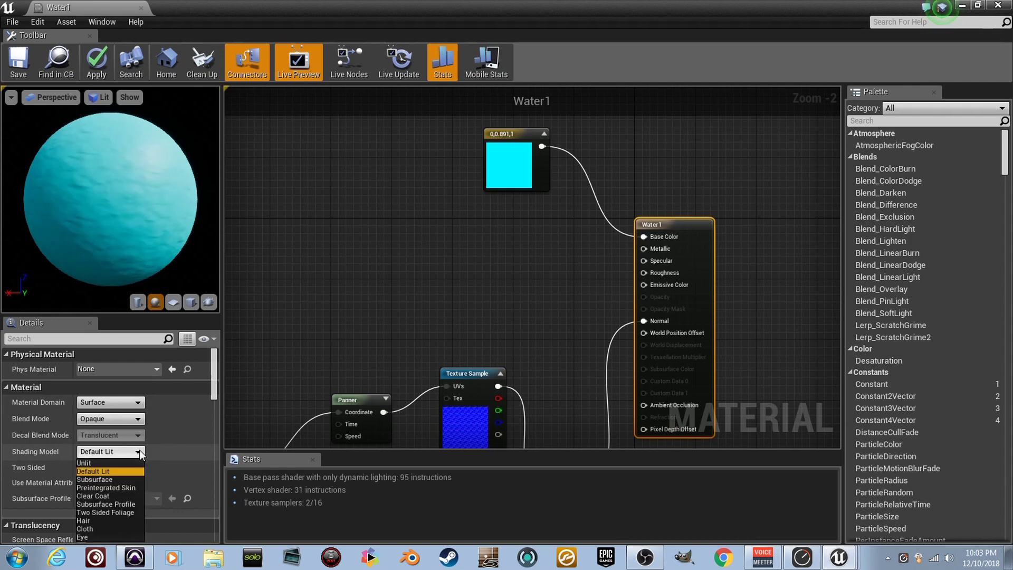
pyautogui.click(128, 495)
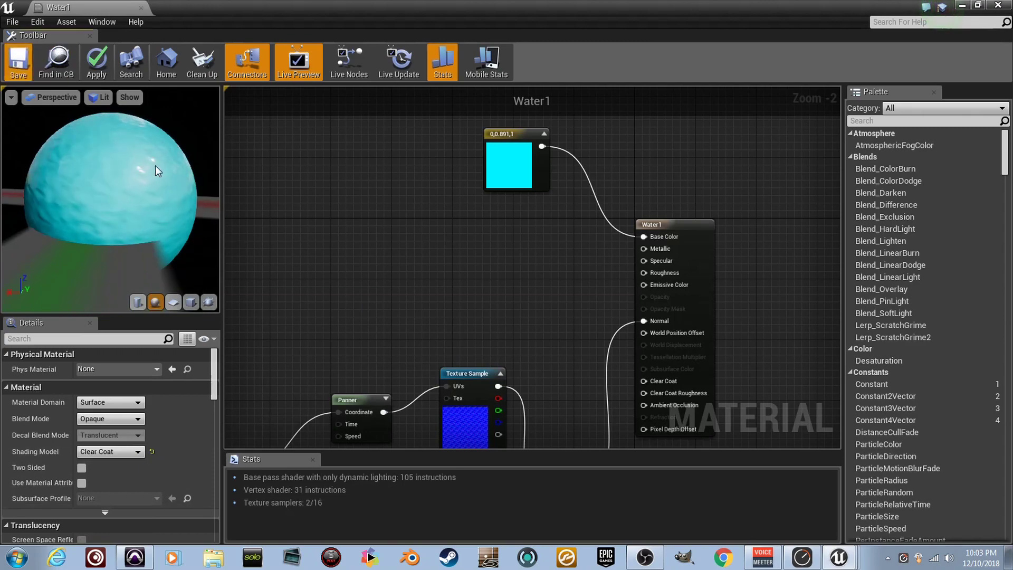
# Save and close Water1 and check the reflections on the pool surface in the level
pyautogui.hotkey('ctrl', 's')
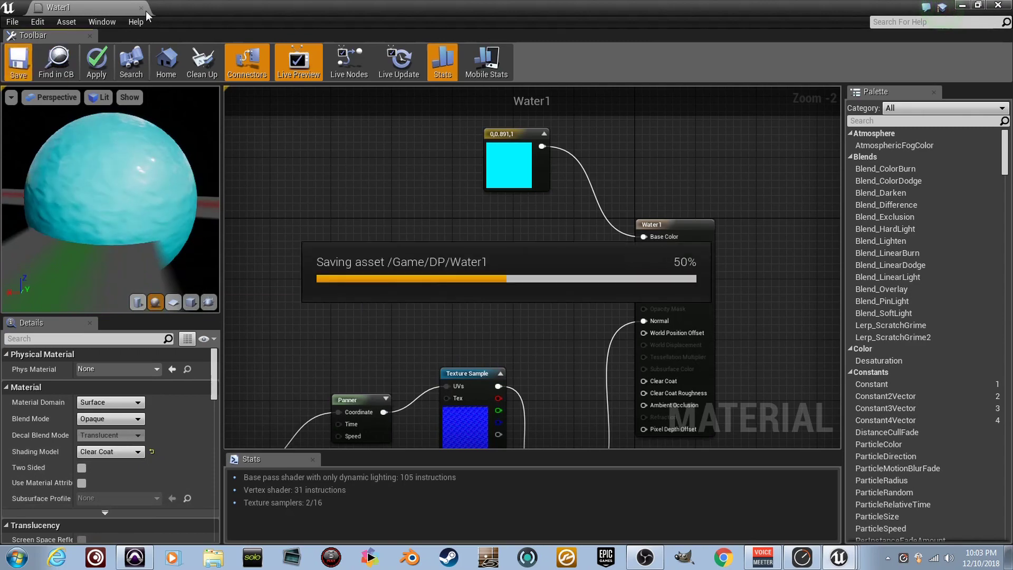
pyautogui.click(141, 7)
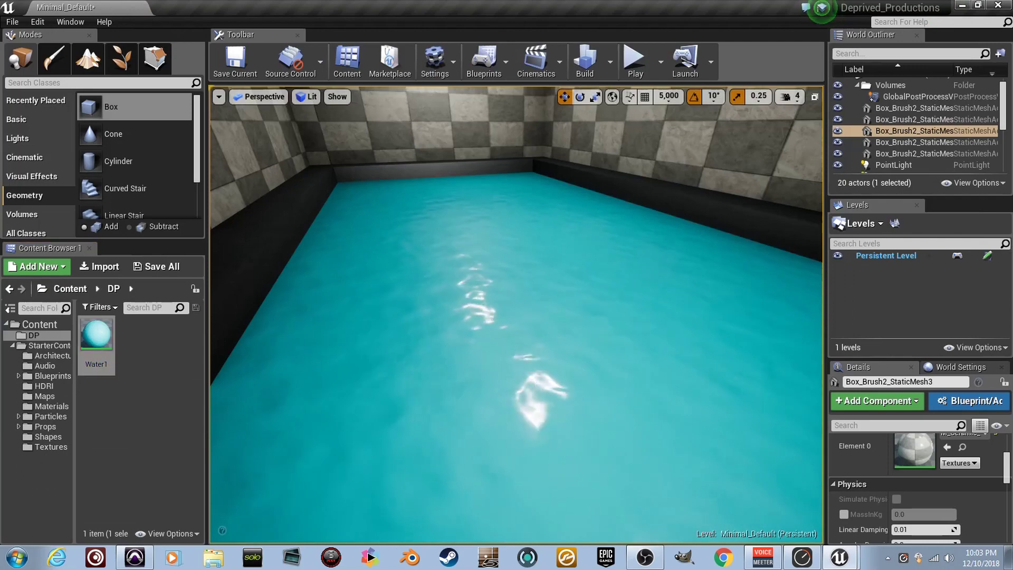
pyautogui.moveTo(516, 313)
pyautogui.mouseDown(button='right')
pyautogui.moveTo(492, 304)
pyautogui.moveTo(536, 306)
pyautogui.moveTo(523, 306)
pyautogui.mouseUp(button='right')
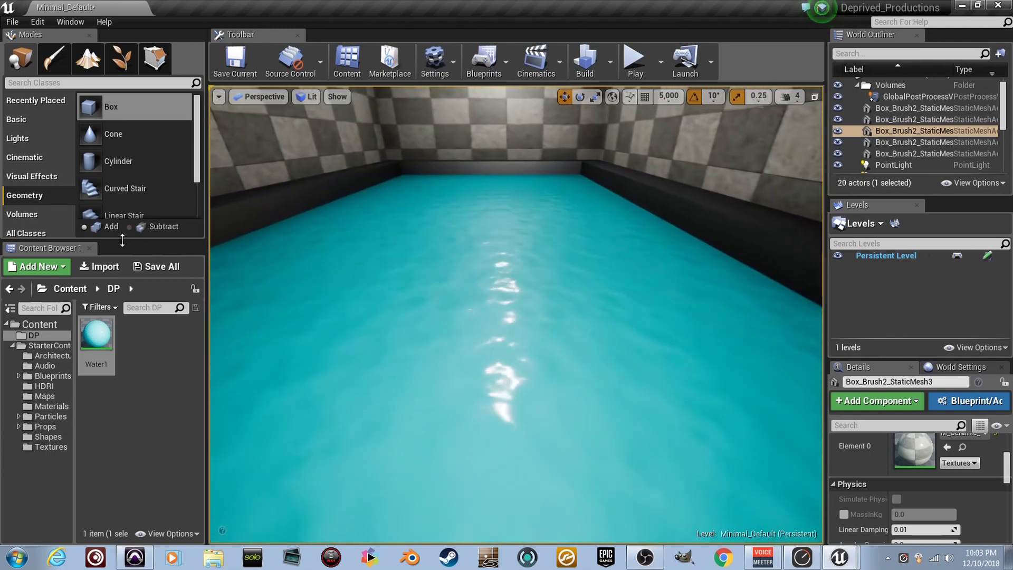
# Reopen the Water1 material for editing and bring the main material node's inputs into view
pyautogui.doubleClick(95, 331)
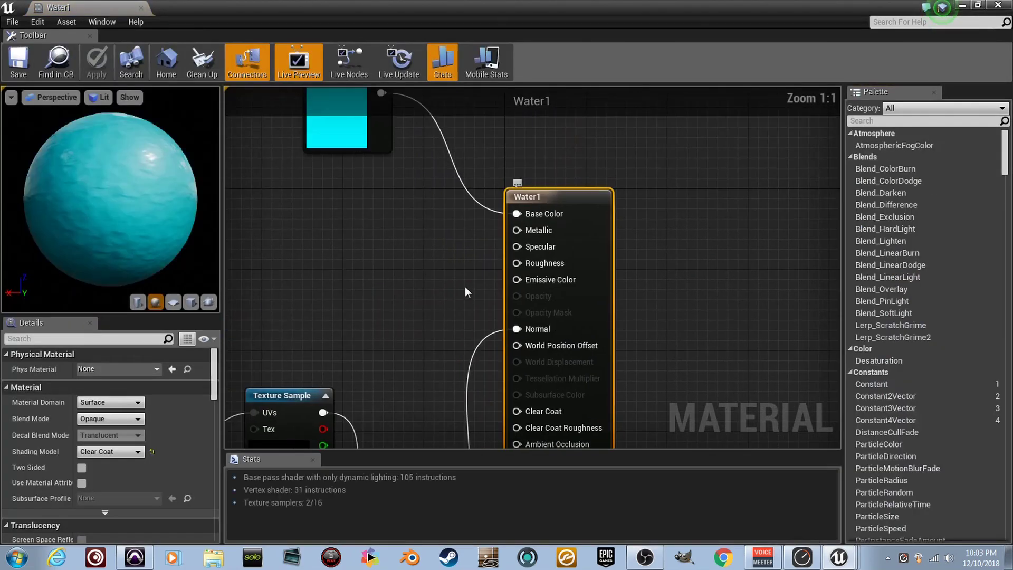
pyautogui.click(416, 242)
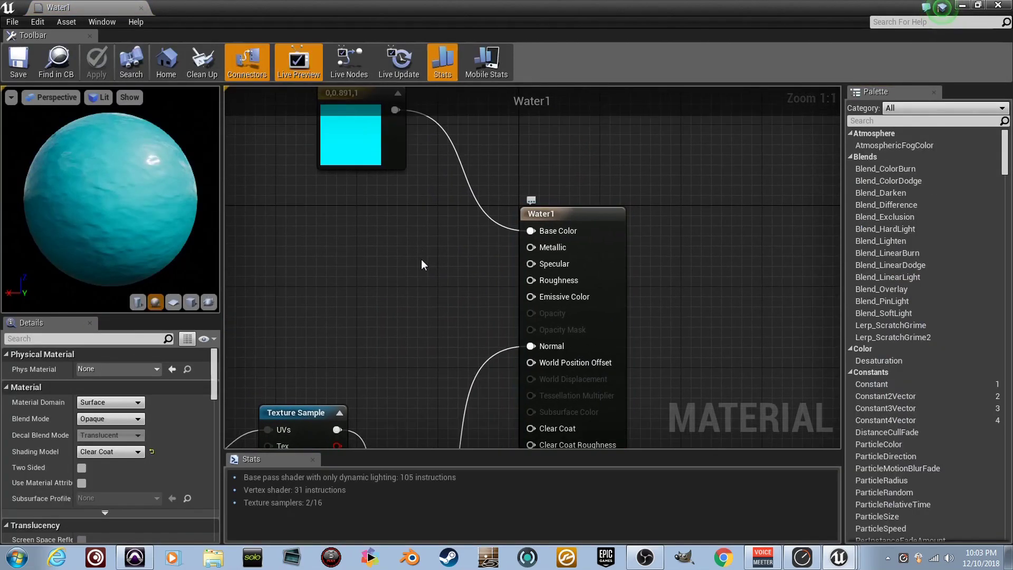
pyautogui.click(421, 259)
pyautogui.moveTo(442, 284); pyautogui.dragTo(537, 249)
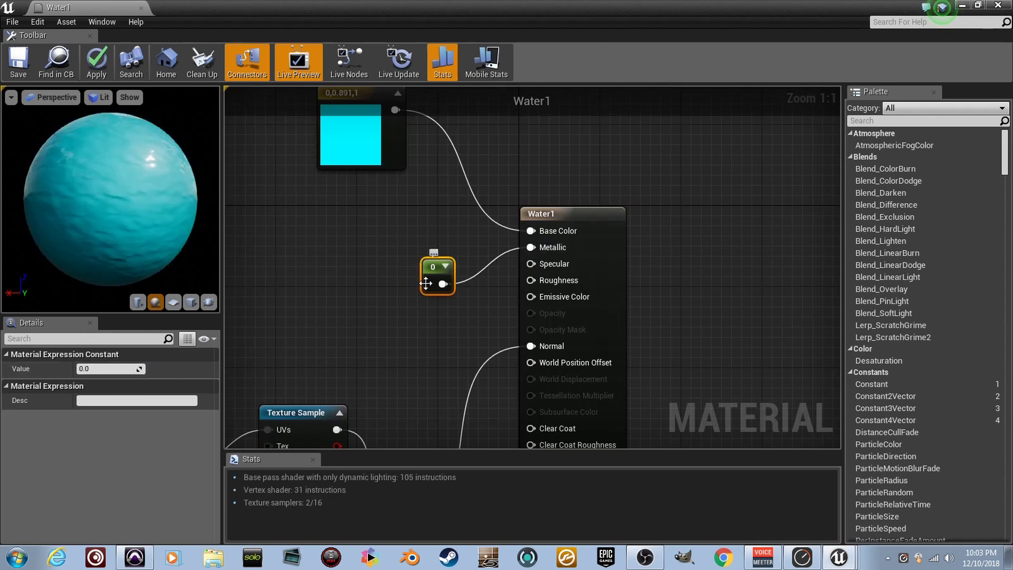
pyautogui.press('Delete')
# Place a constant node beside the main material node, connect it to Metallic, and set its value to 0.85
pyautogui.click(420, 261)
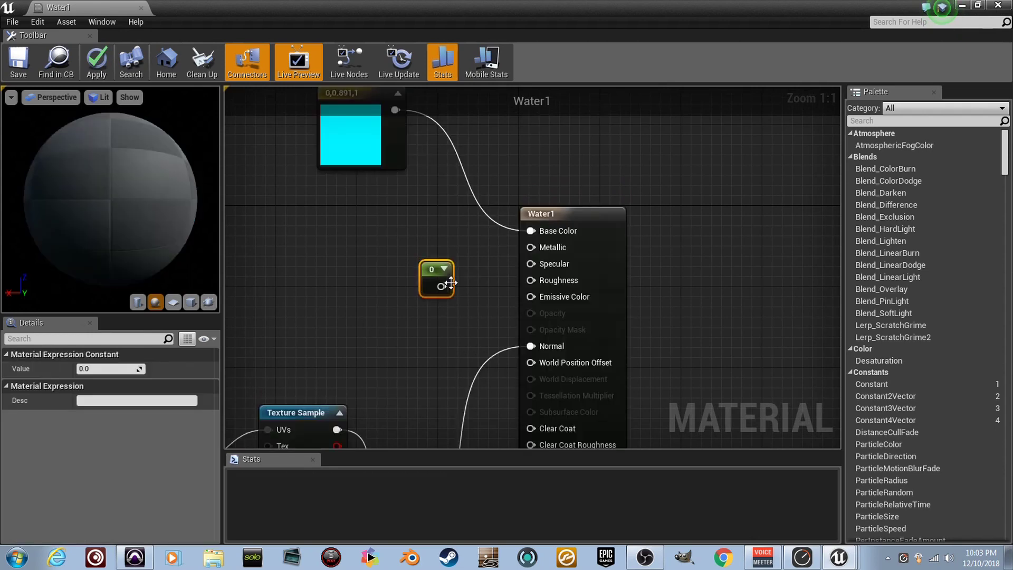
pyautogui.moveTo(442, 287); pyautogui.dragTo(532, 248)
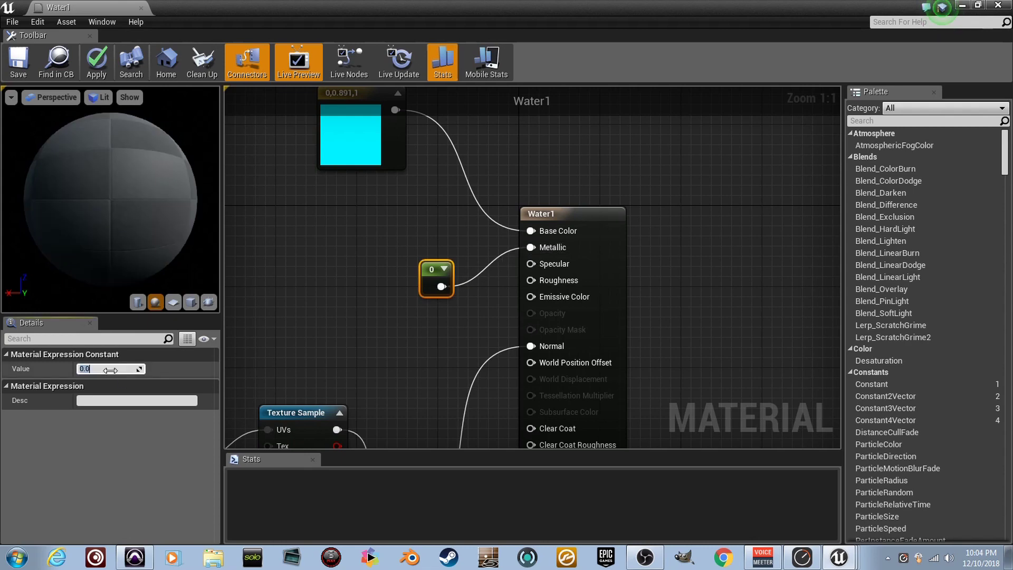
pyautogui.click(110, 370)
pyautogui.write('.85')
pyautogui.press('Return')
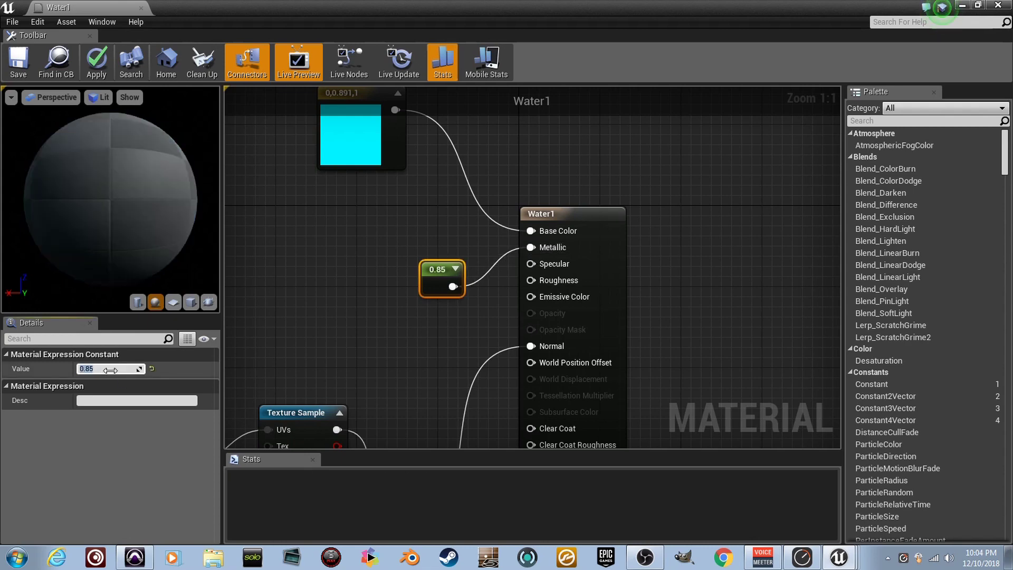
# Save and close Water1 and check the metallic look of the pool surface in the level
pyautogui.click(17, 69)
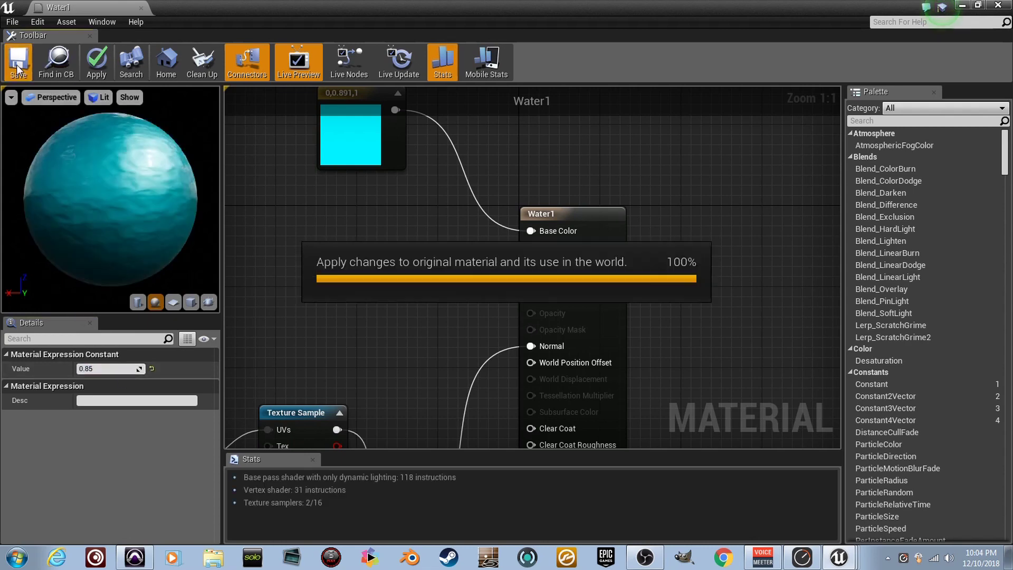
pyautogui.click(142, 7)
pyautogui.moveTo(514, 264); pyautogui.dragTo(554, 275, button='right')
# Reopen Water1 and move the 0.85 constant and the cyan color node away from the main material node to make room
pyautogui.doubleClick(103, 346)
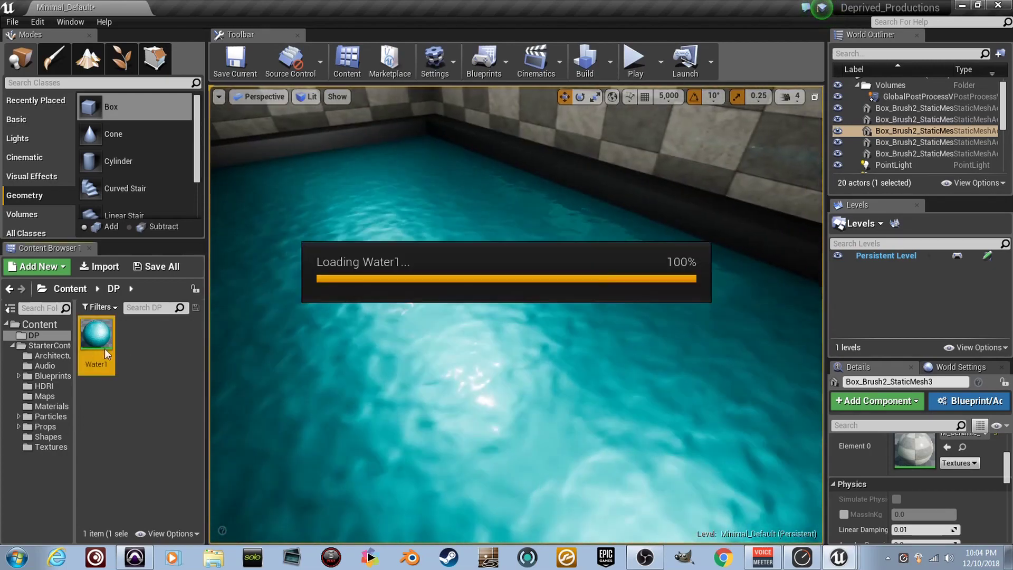
pyautogui.moveTo(471, 192); pyautogui.dragTo(675, 332, button='right')
pyautogui.scroll(-2, 675, 331)
pyautogui.moveTo(612, 327); pyautogui.dragTo(569, 323)
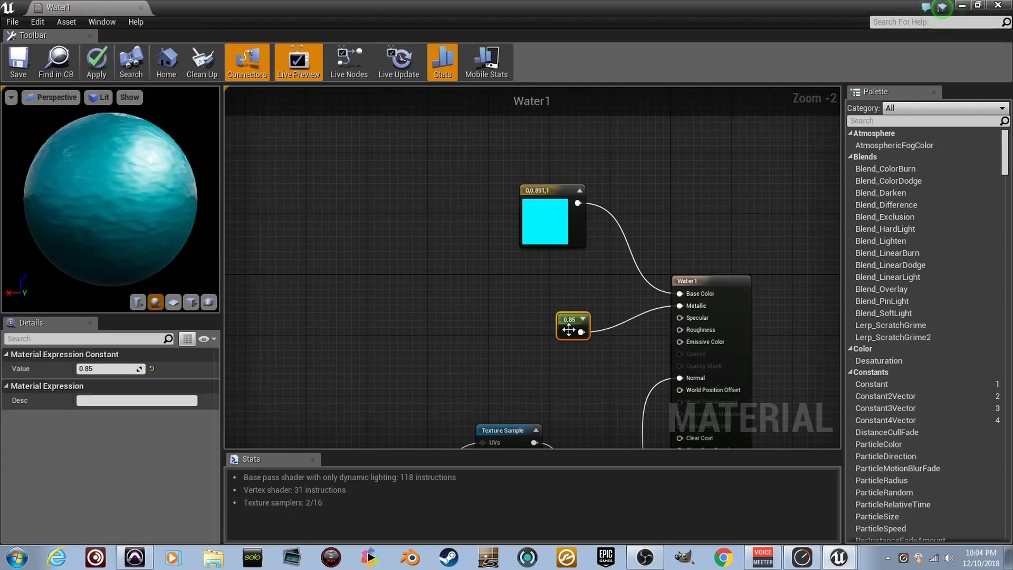
pyautogui.scroll(-3, 568, 328)
pyautogui.moveTo(563, 357); pyautogui.dragTo(524, 291, button='right')
pyautogui.scroll(5, 525, 270)
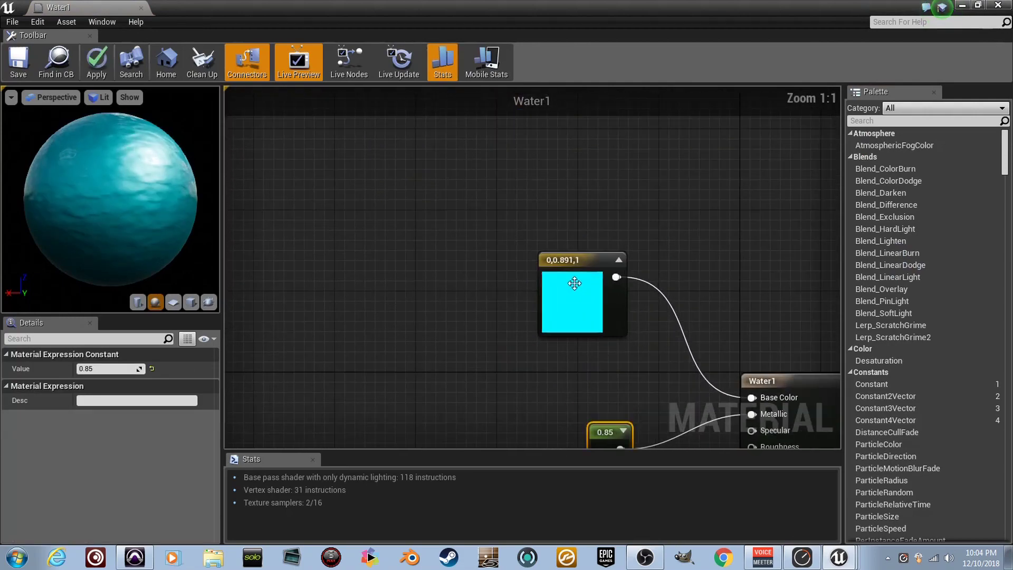
pyautogui.moveTo(525, 271); pyautogui.dragTo(501, 171)
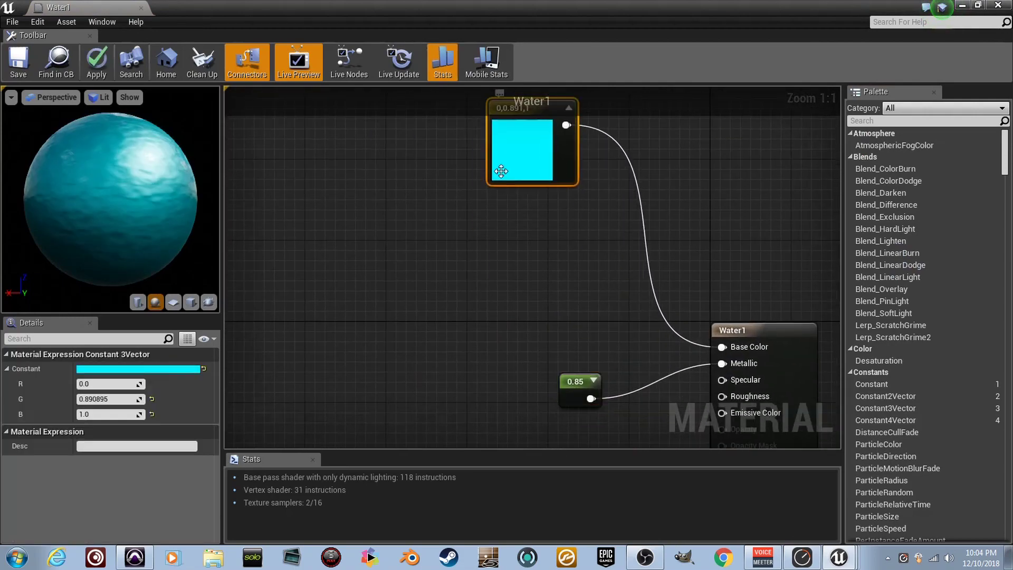
# Duplicate the cyan color node and place the copy directly beneath the original
pyautogui.hotkey('ctrl', 'c')
pyautogui.hotkey('ctrl', 'v')
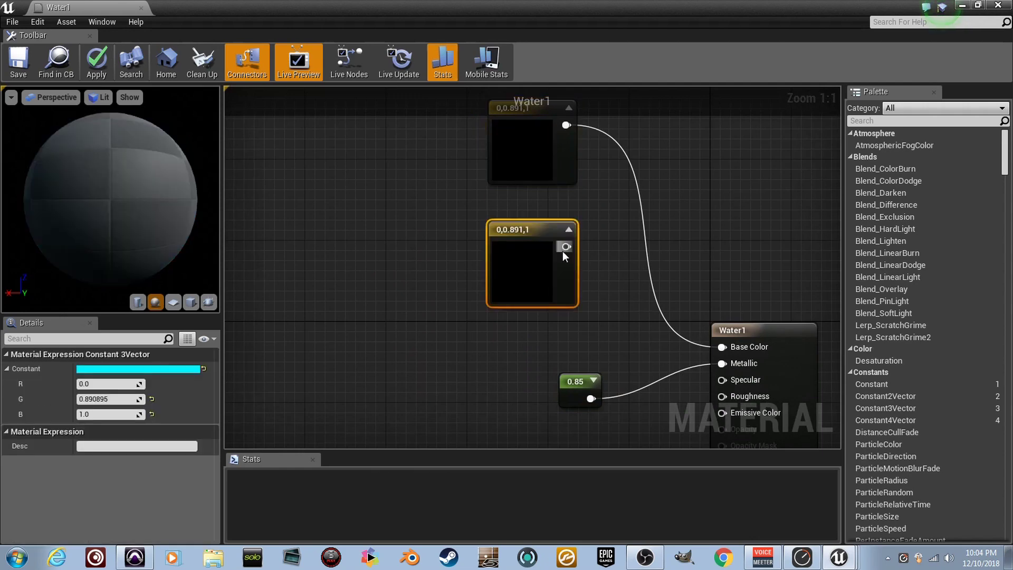
pyautogui.moveTo(531, 249); pyautogui.dragTo(529, 230)
# Set the copied color node to dark blue with R 0.016659, G 0.0 and B 0.51
pyautogui.doubleClick(528, 231)
pyautogui.moveTo(603, 302); pyautogui.dragTo(573, 263)
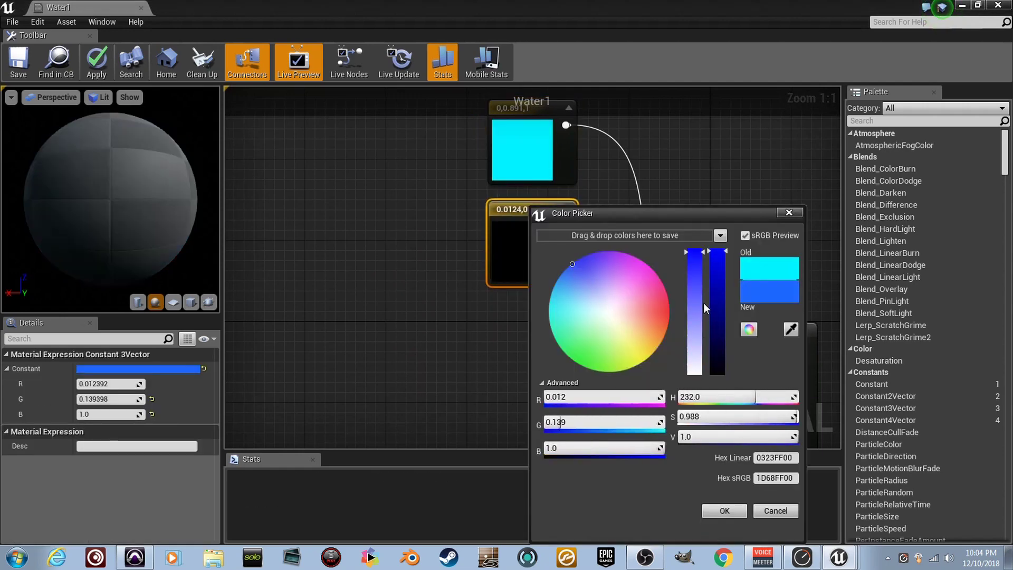
pyautogui.moveTo(722, 316); pyautogui.dragTo(726, 219)
pyautogui.moveTo(577, 285)
pyautogui.mouseDown()
pyautogui.moveTo(562, 256)
pyautogui.moveTo(577, 252)
pyautogui.mouseUp()
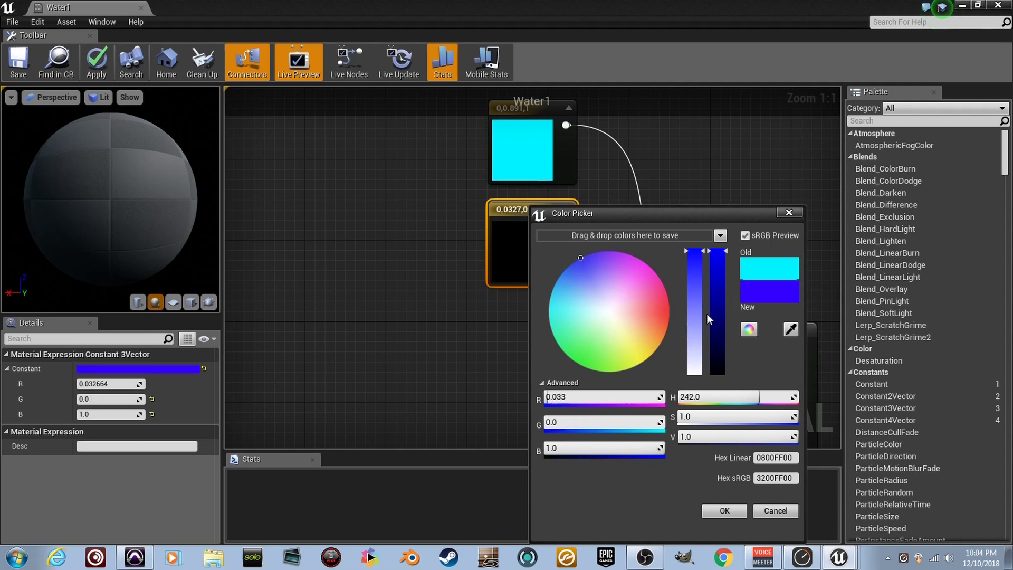
pyautogui.click(717, 312)
pyautogui.click(724, 512)
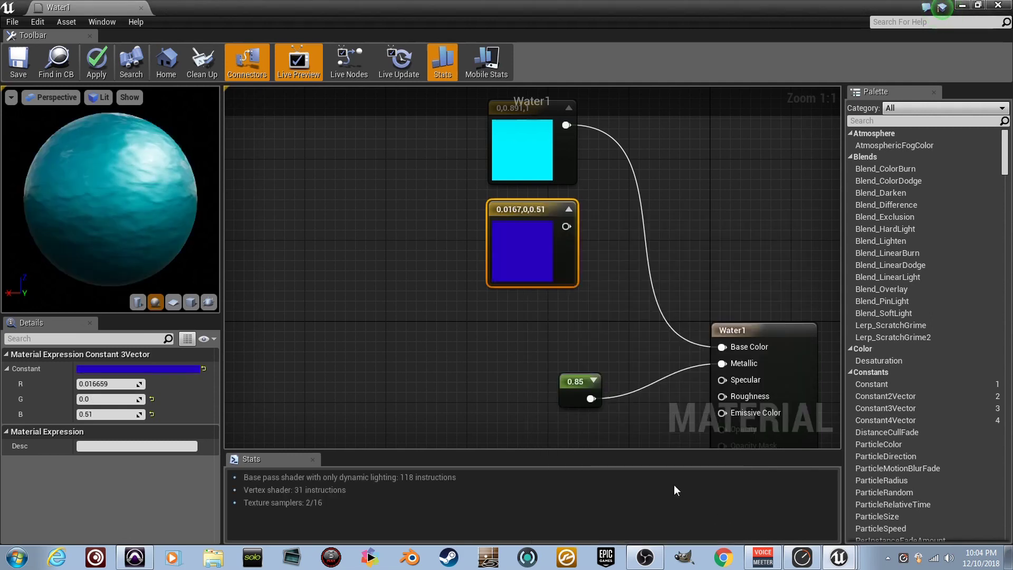
# Add a Fresnel node to the graph and arrange the cyan and dark blue color nodes above it
pyautogui.rightClick(406, 331)
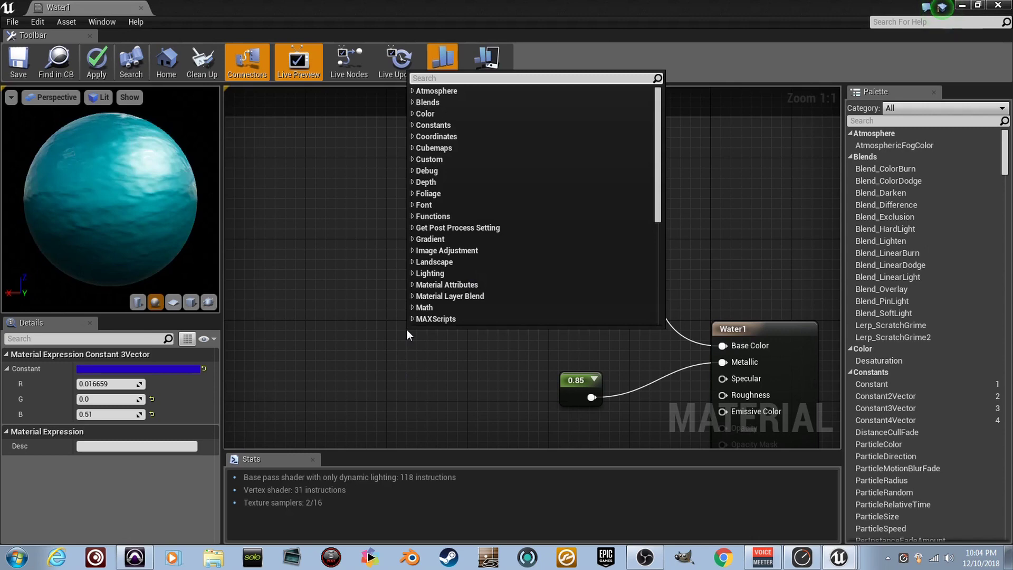
pyautogui.write('fr')
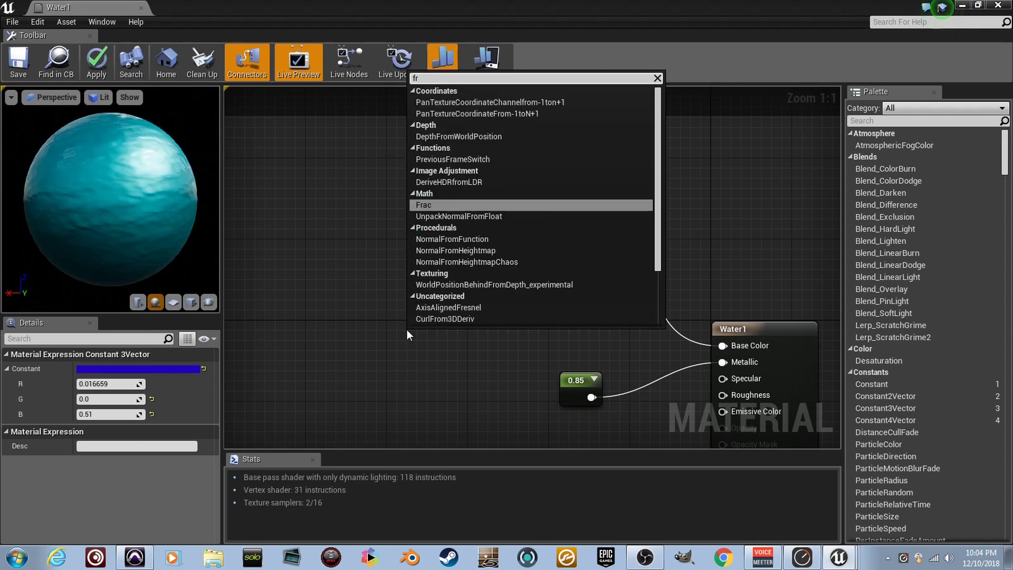
pyautogui.write('e')
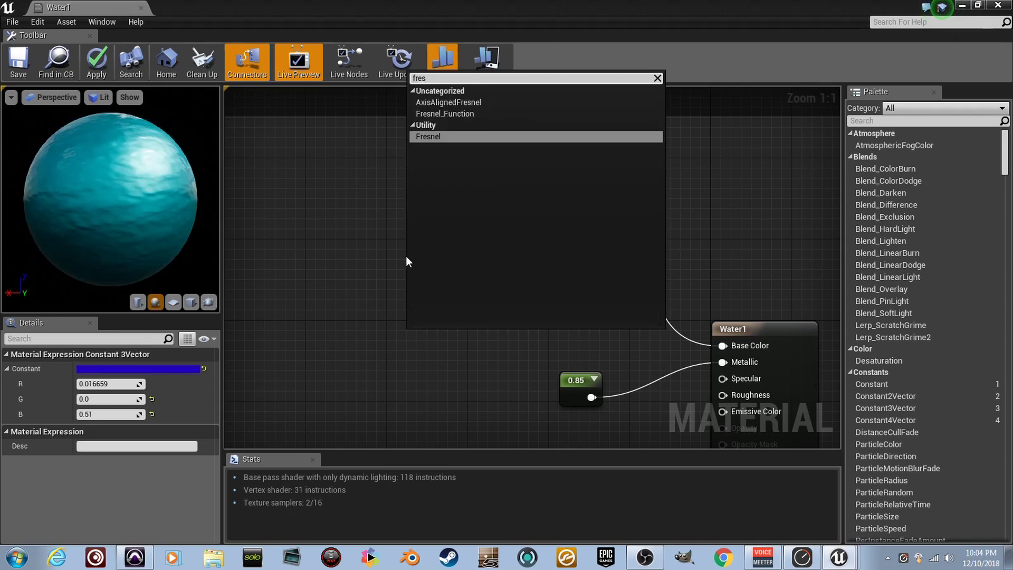
pyautogui.write('s')
pyautogui.press('Return')
pyautogui.scroll(-2, 431, 265)
pyautogui.moveTo(499, 334); pyautogui.dragTo(398, 315)
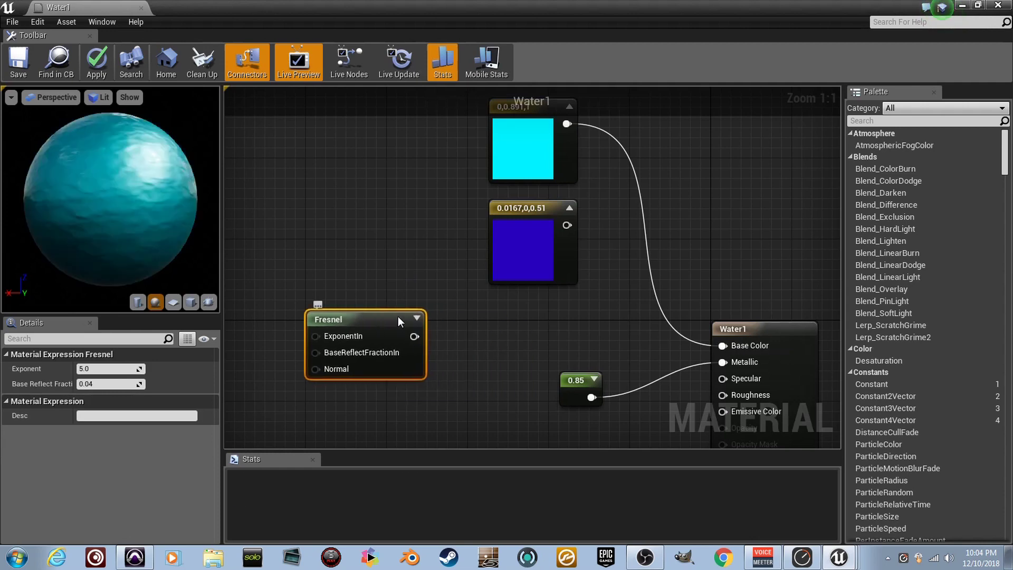
pyautogui.moveTo(599, 273); pyautogui.dragTo(416, 183)
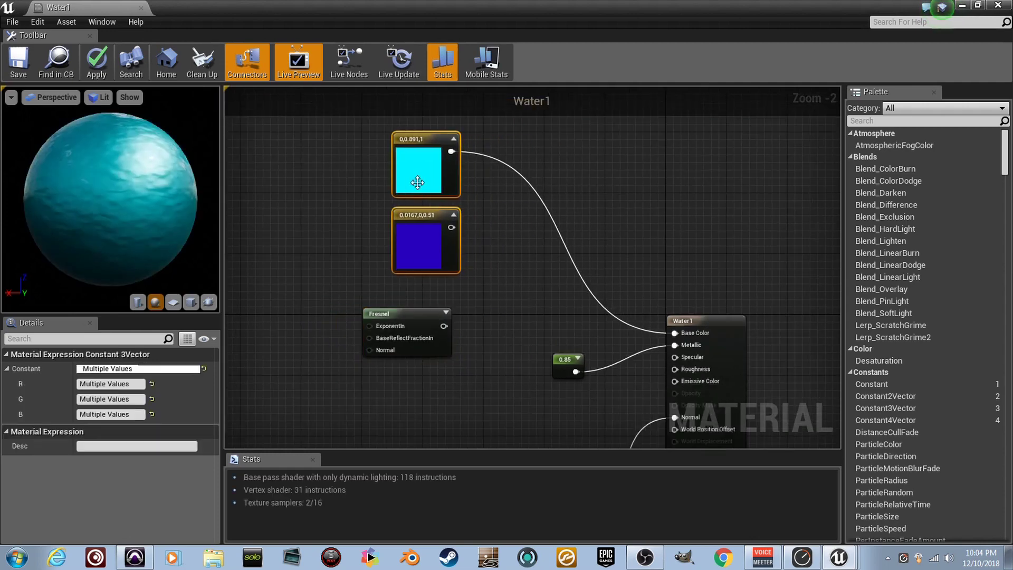
# Add a Lerp node with cyan as A, dark blue as B and Fresnel as Alpha, and connect it to Base Color
pyautogui.click(500, 276)
pyautogui.scroll(2, 500, 275)
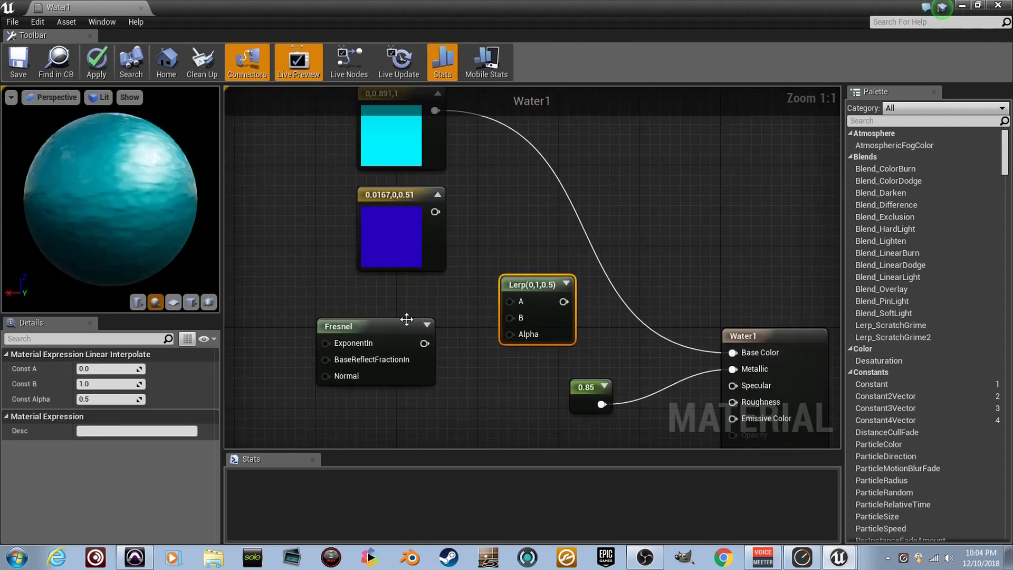
pyautogui.moveTo(447, 210); pyautogui.dragTo(456, 241, button='right')
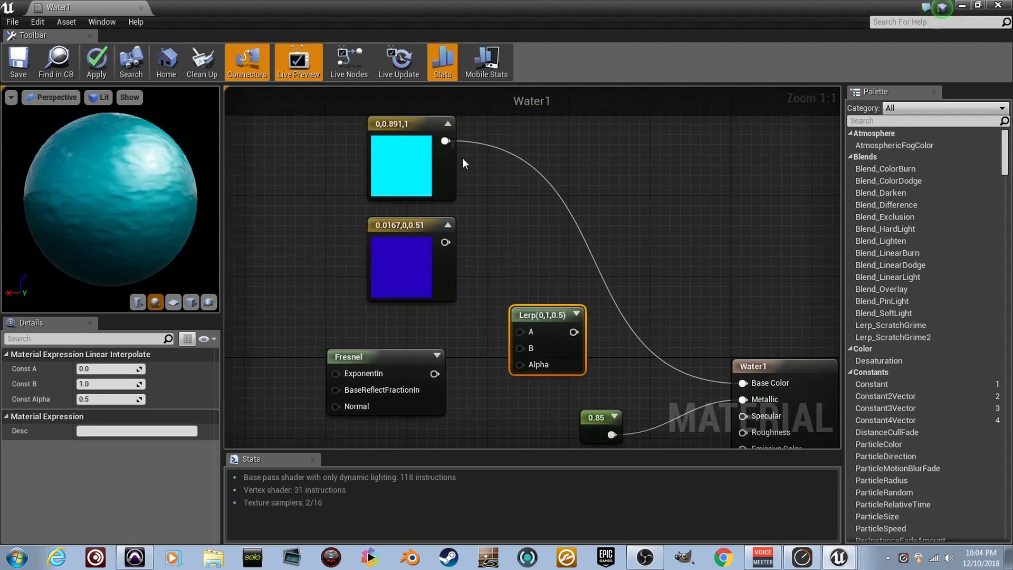
pyautogui.moveTo(526, 324); pyautogui.dragTo(446, 242)
pyautogui.moveTo(424, 348); pyautogui.dragTo(509, 339)
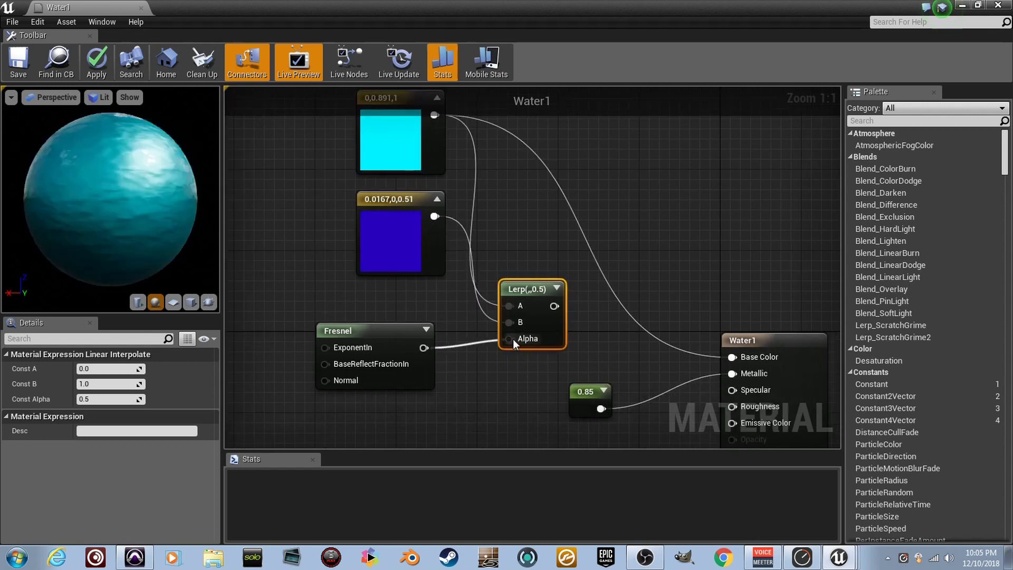
pyautogui.moveTo(550, 306); pyautogui.dragTo(732, 357)
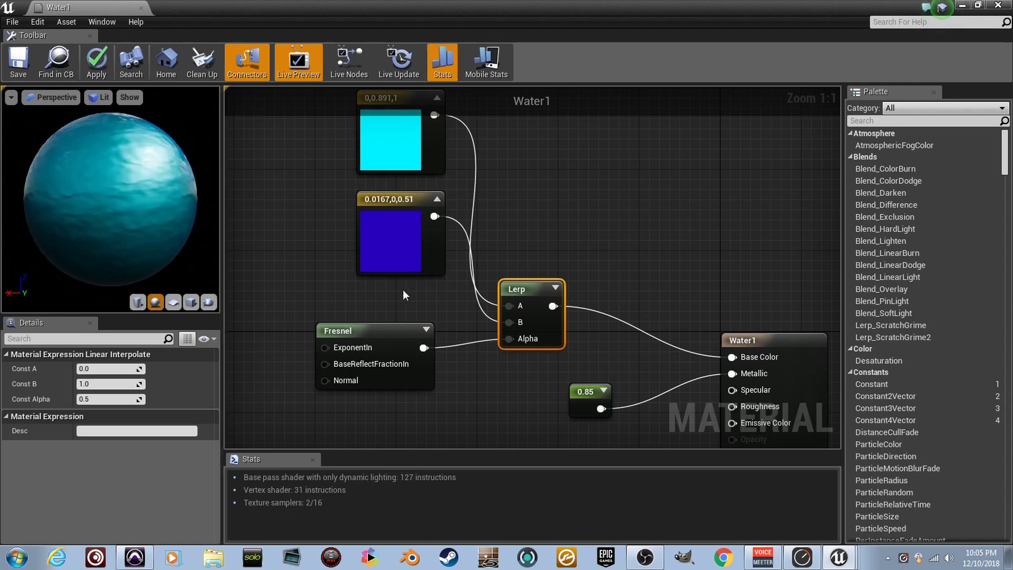
# Try exponents of 2 and 0.5 on the Fresnel node and settle on 3
pyautogui.click(369, 331)
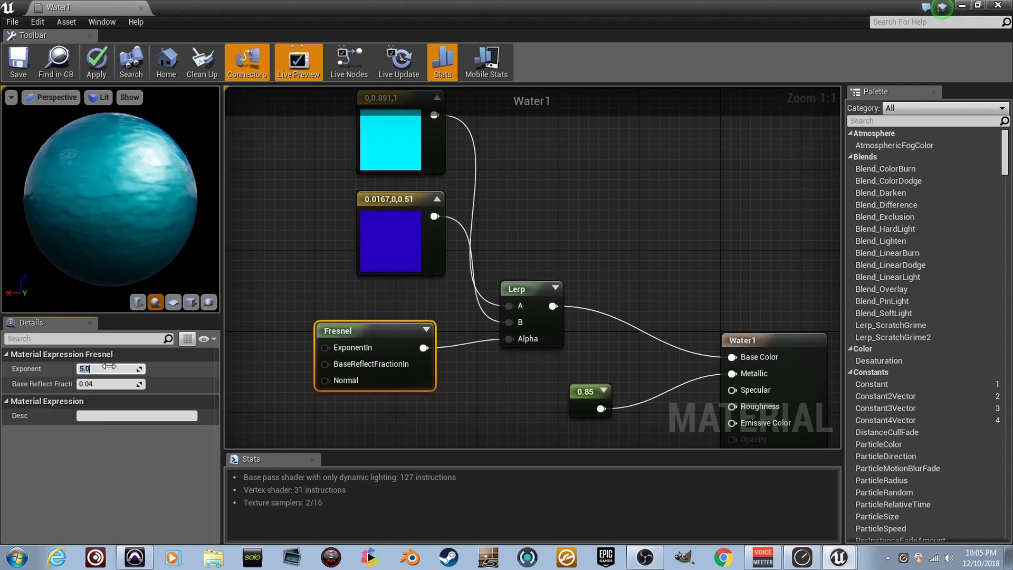
pyautogui.click(109, 368)
pyautogui.write('2')
pyautogui.press('Return')
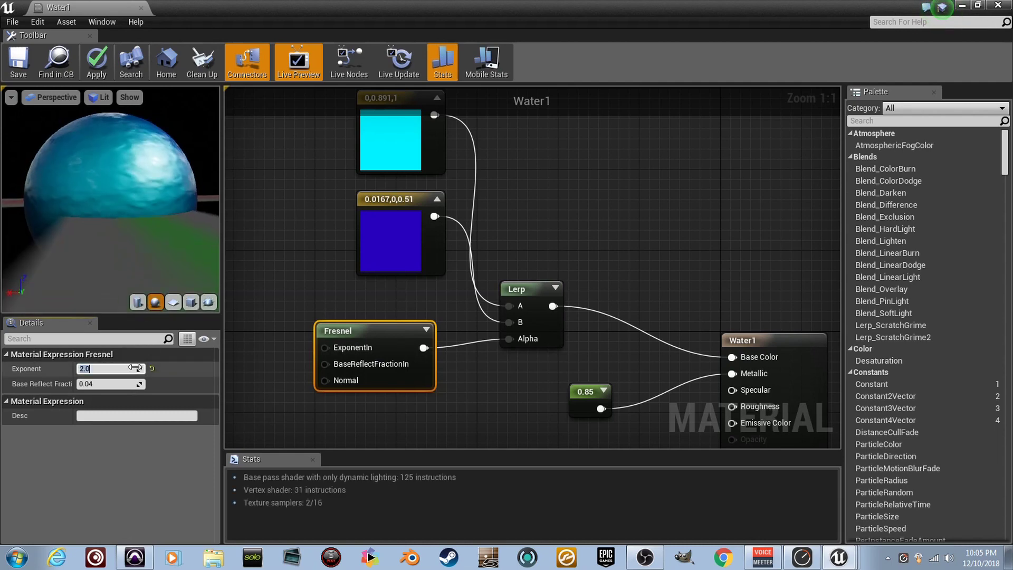
pyautogui.write('0.5')
pyautogui.press('Return')
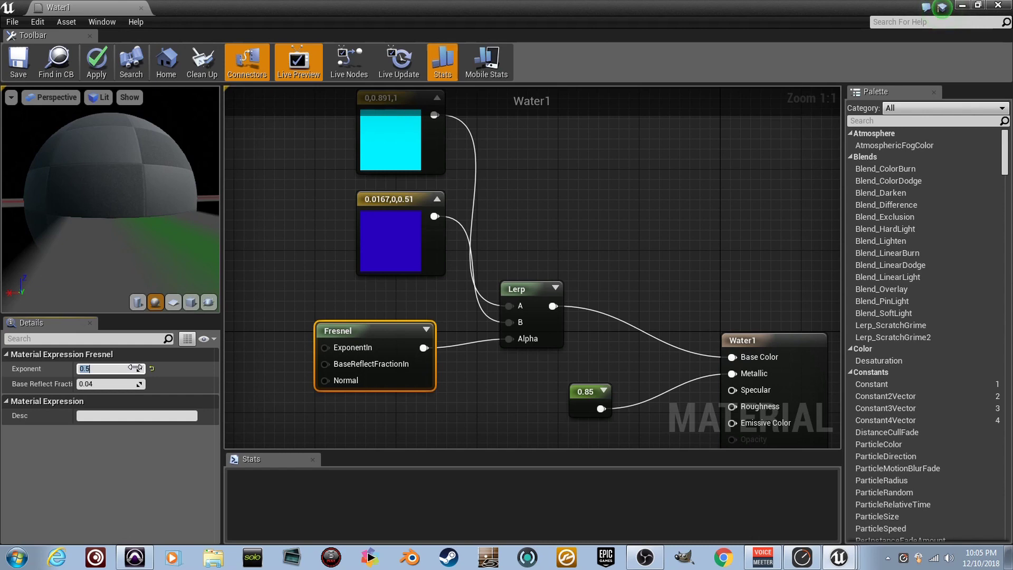
pyautogui.write('3')
pyautogui.press('Return')
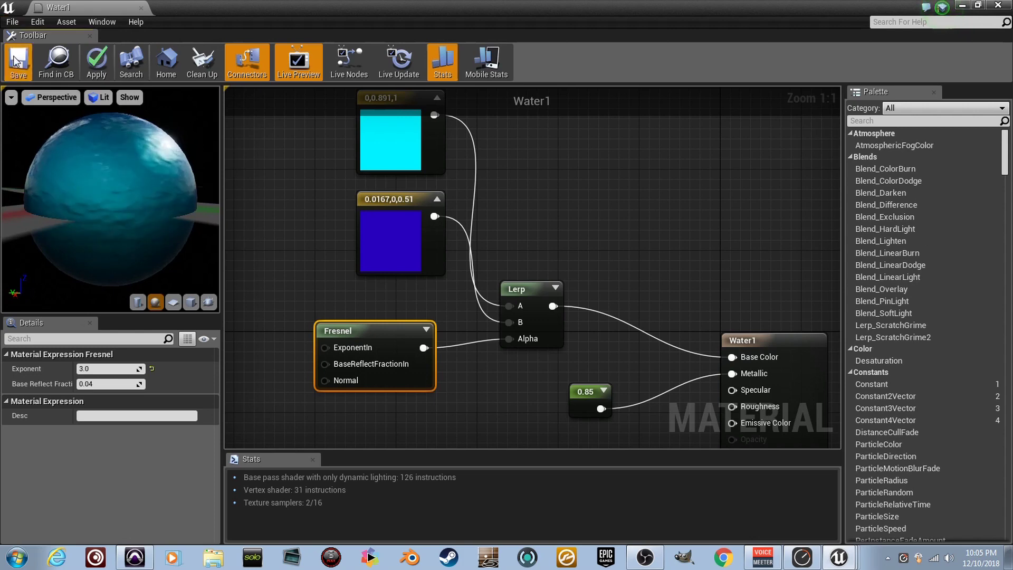
# Save and close Water1 and inspect the pool surface in the level from several viewing angles
pyautogui.click(16, 61)
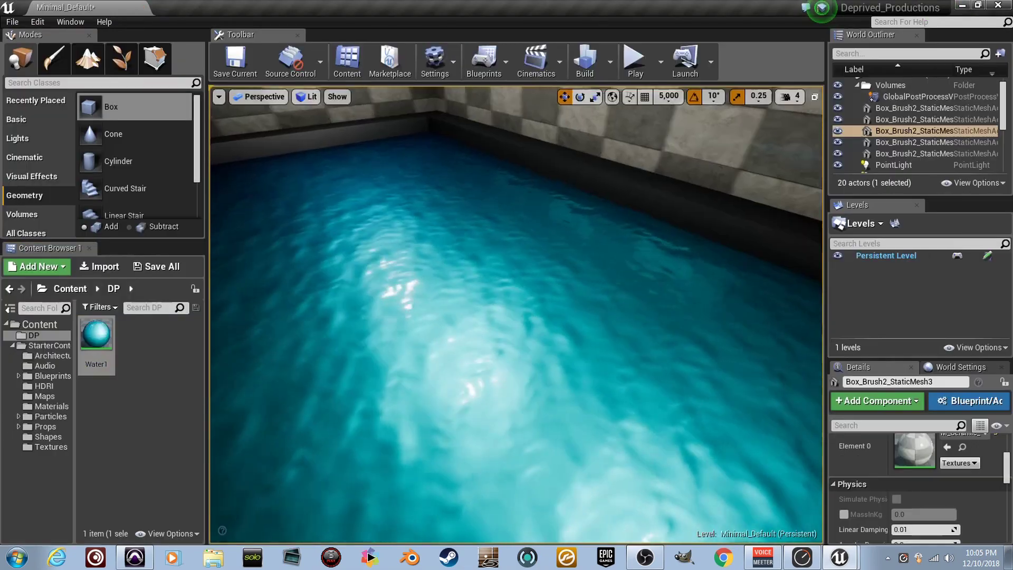
pyautogui.moveTo(516, 316); pyautogui.dragTo(517, 309, button='right')
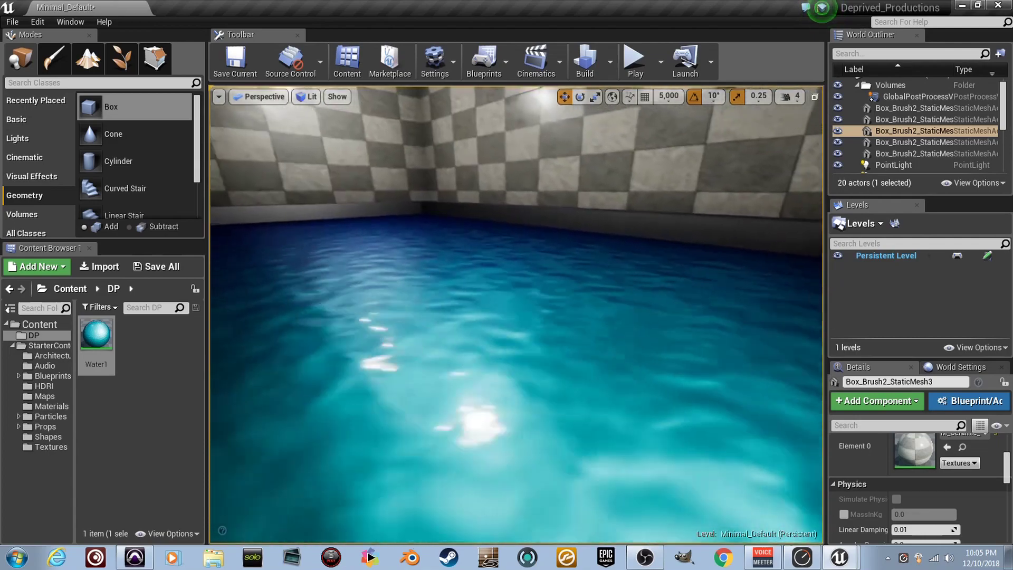
pyautogui.moveTo(516, 309); pyautogui.dragTo(685, 340, button='right')
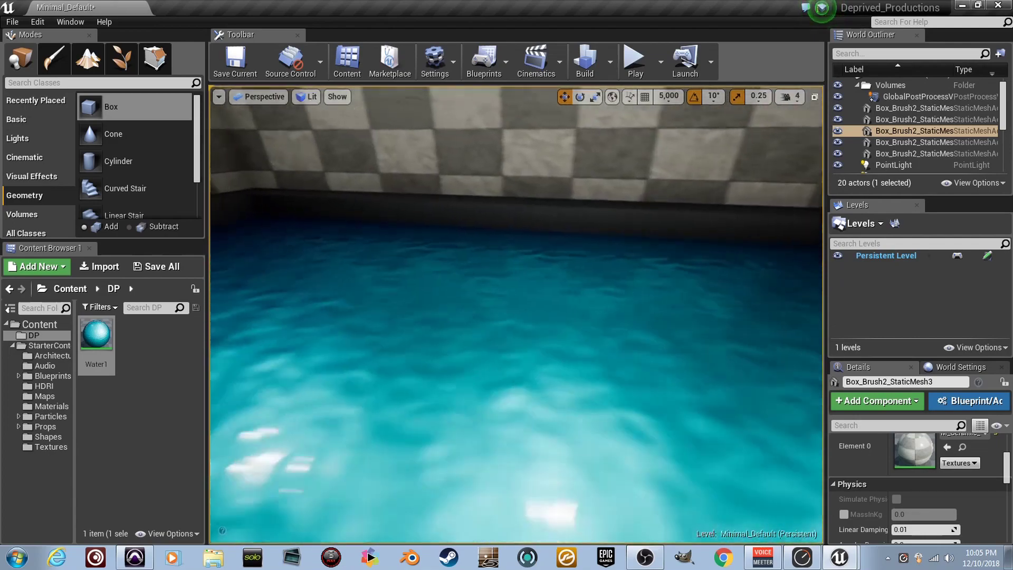
pyautogui.moveTo(517, 317)
pyautogui.mouseDown(button='right')
pyautogui.moveTo(554, 298)
pyautogui.moveTo(507, 303)
pyautogui.mouseUp(button='right')
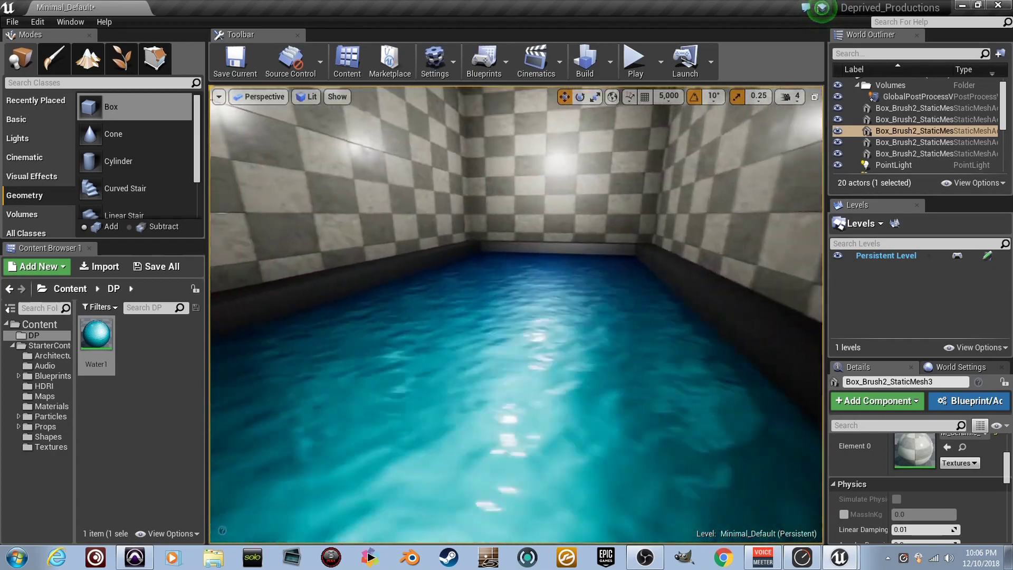
pyautogui.moveTo(516, 313); pyautogui.dragTo(736, 352, button='right')
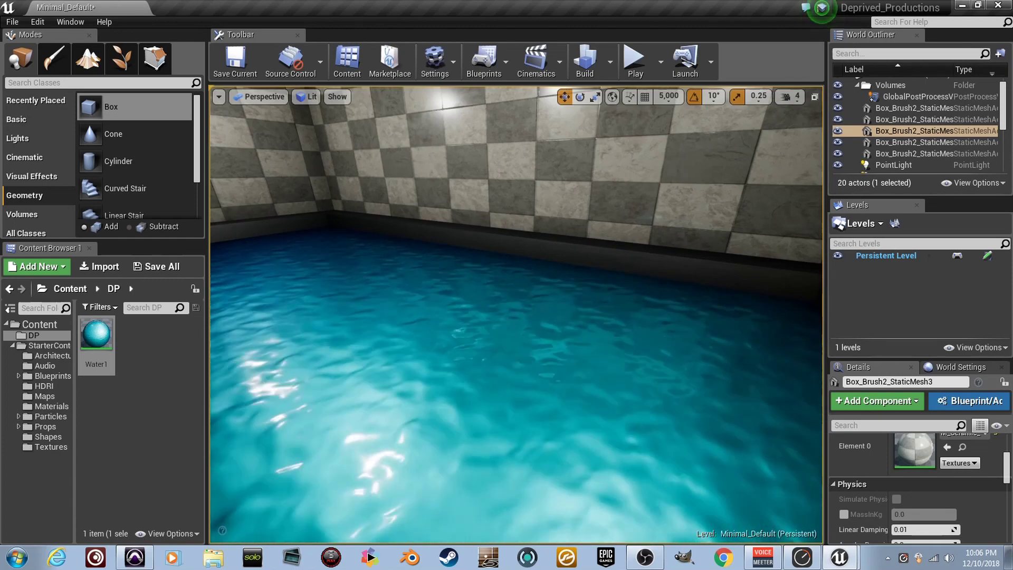
pyautogui.moveTo(516, 314); pyautogui.dragTo(387, 296, button='right')
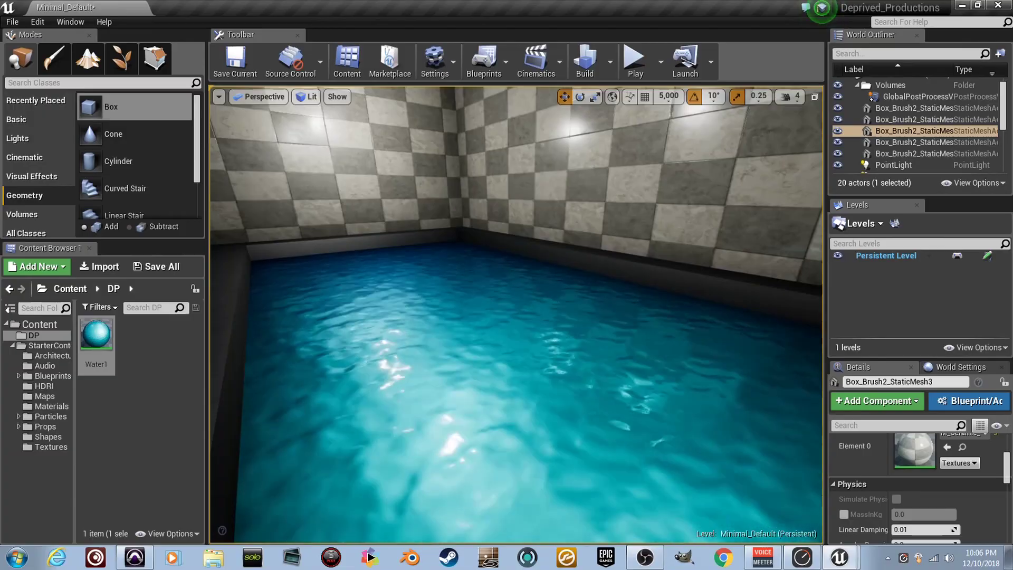